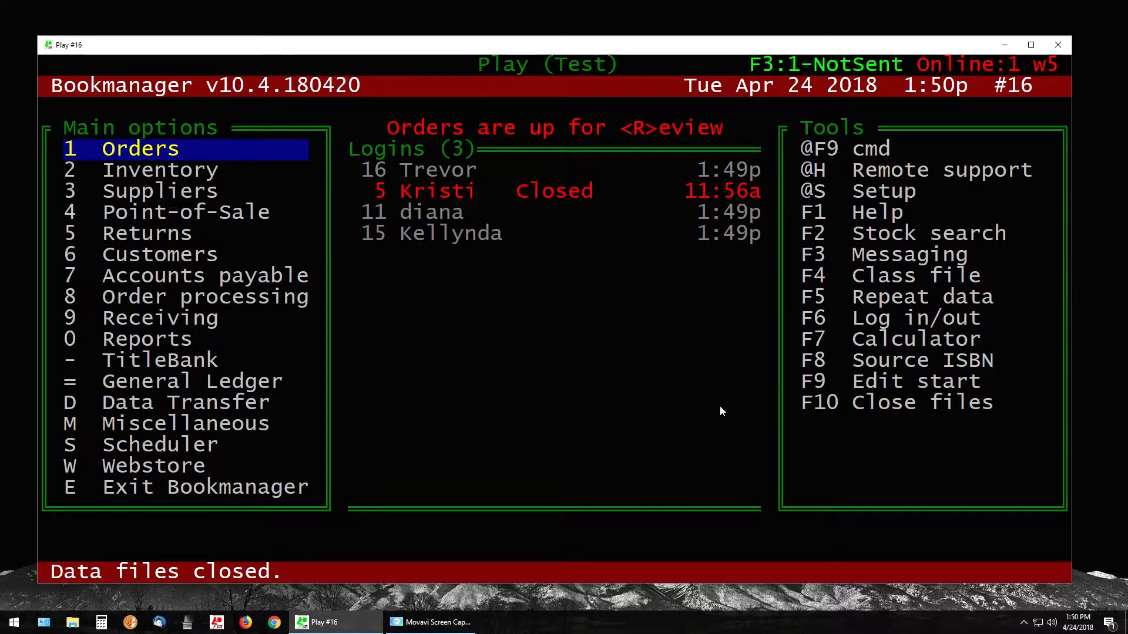
Look up the keywords FERRET DUMMIES in TitleBank from Inventory and start an order for the 19.99 Ferrets for Dummies paperback.
key("2")
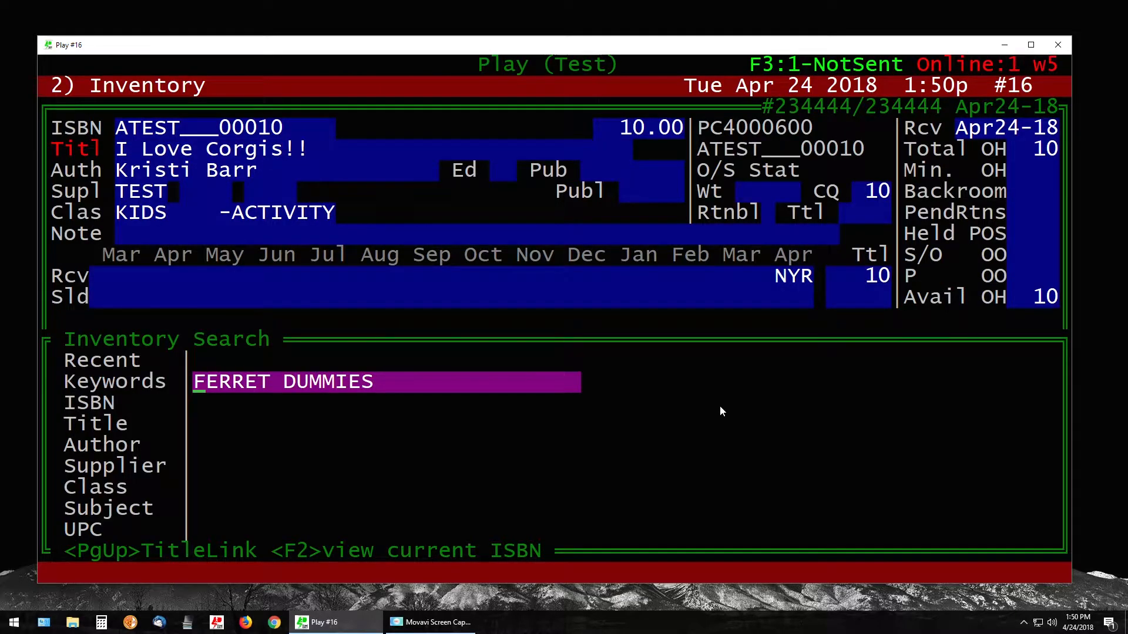
key("Page_Up")
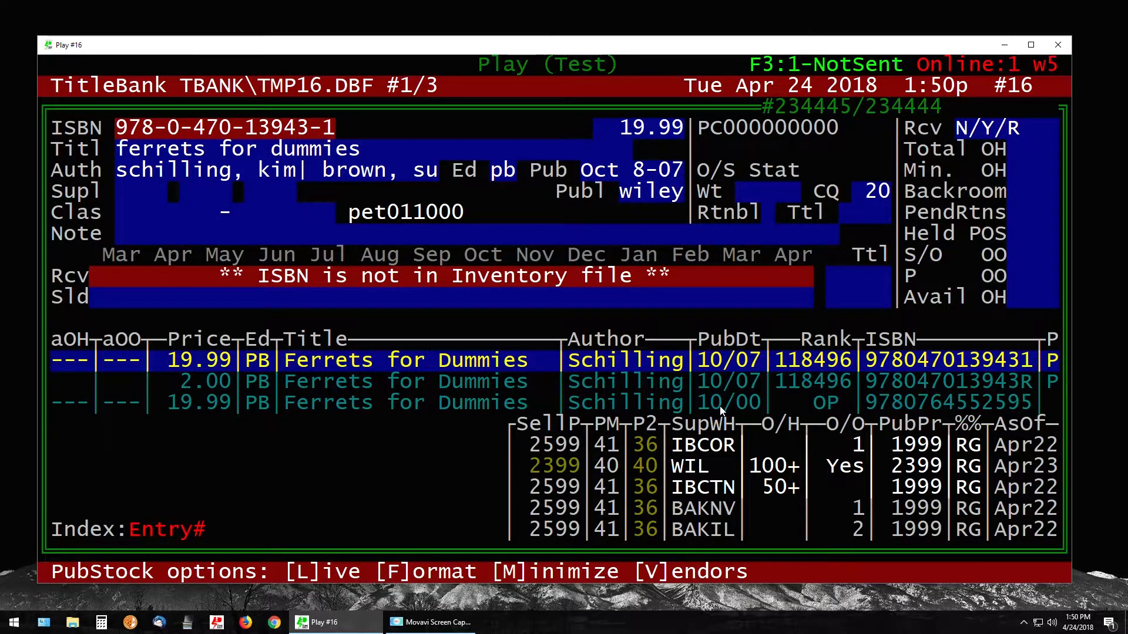
key("Return")
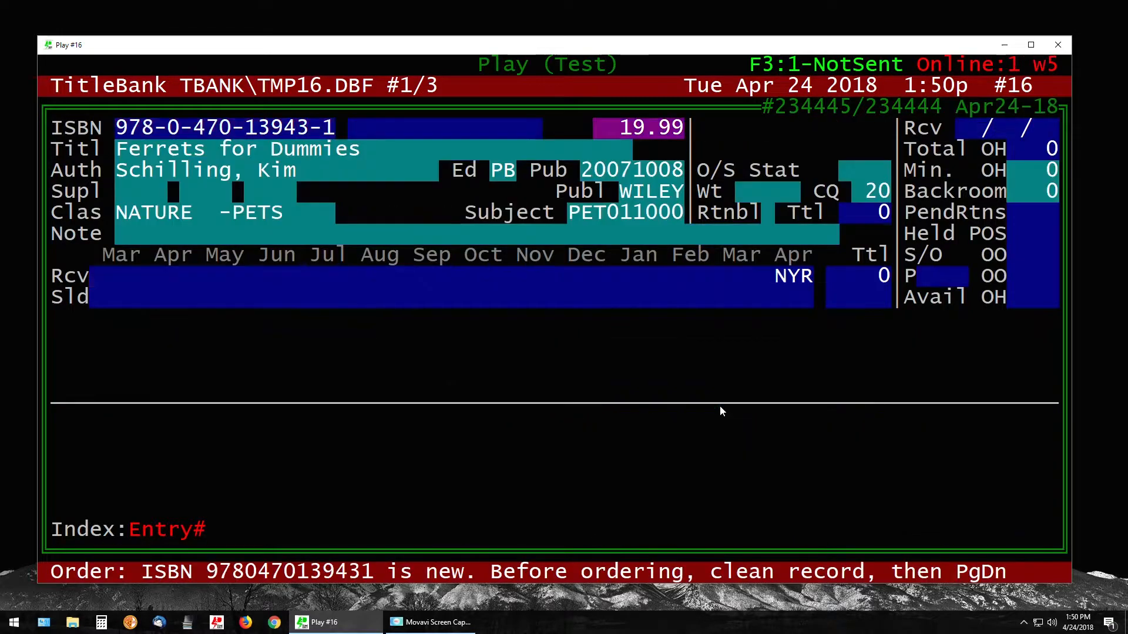
Set WIL as the book's usual supplier and enter an order quantity of 1.
key("Return")
type("WIL")
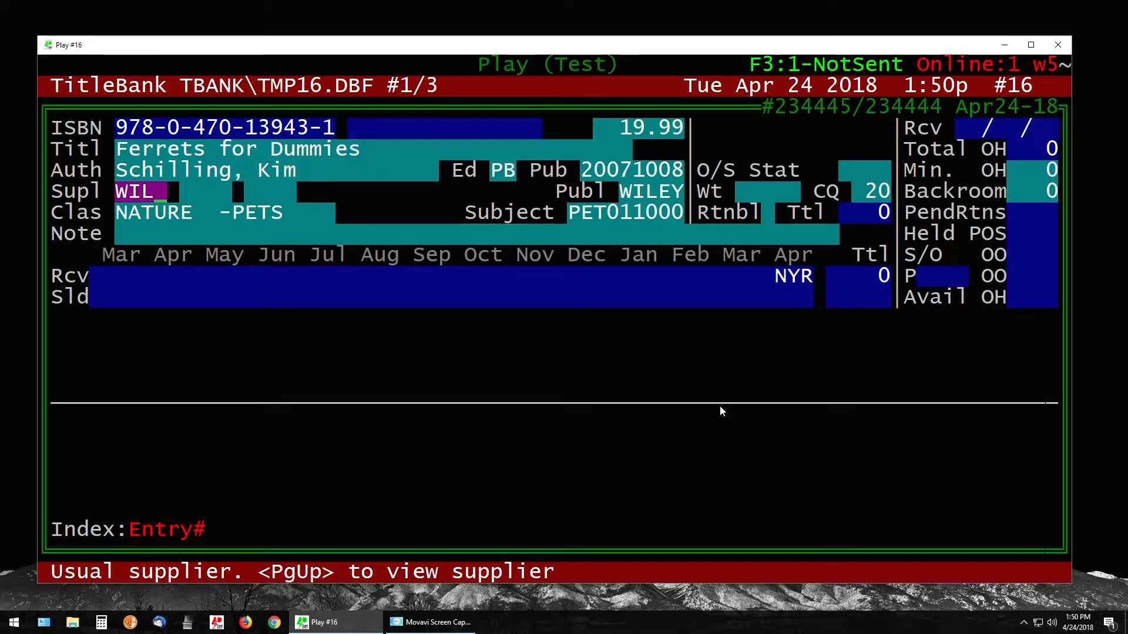
key("Return")
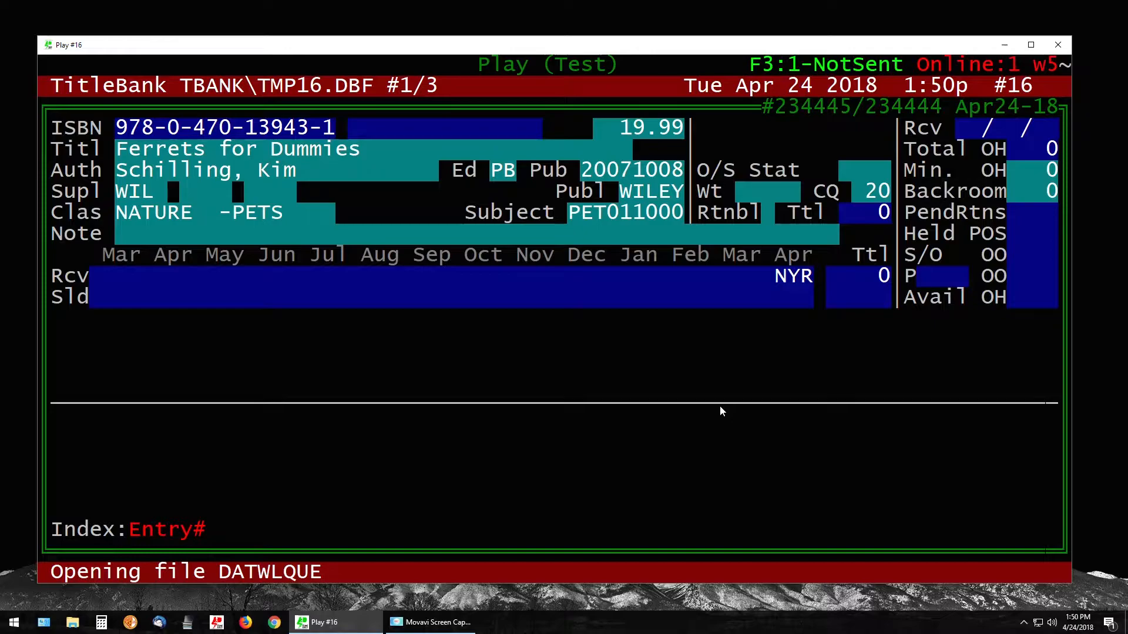
type("1")
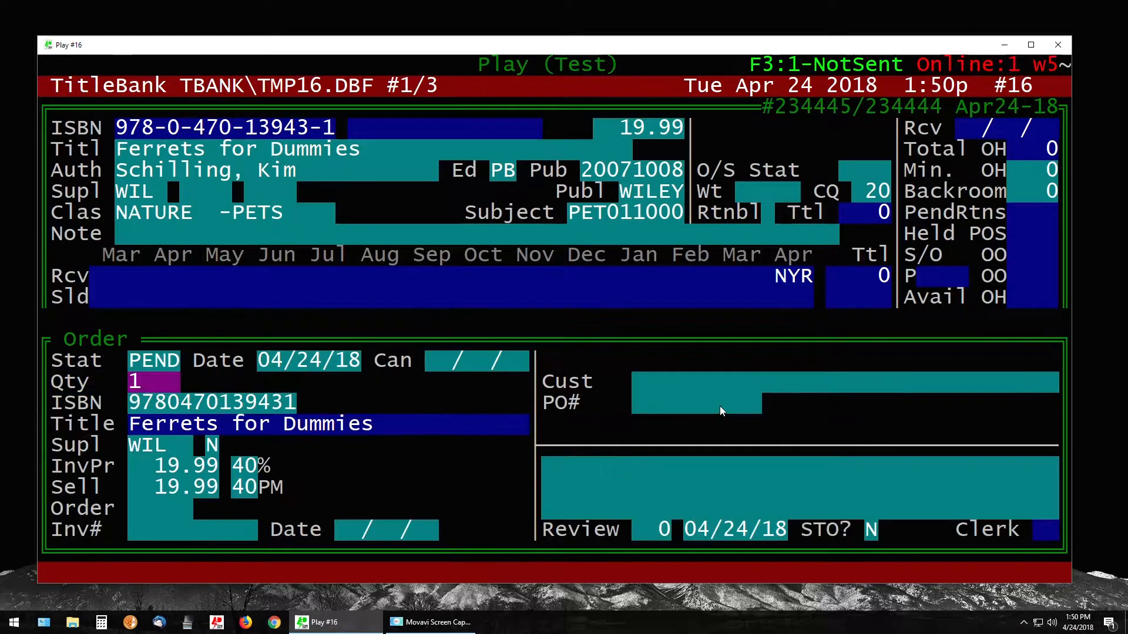
key("Return")
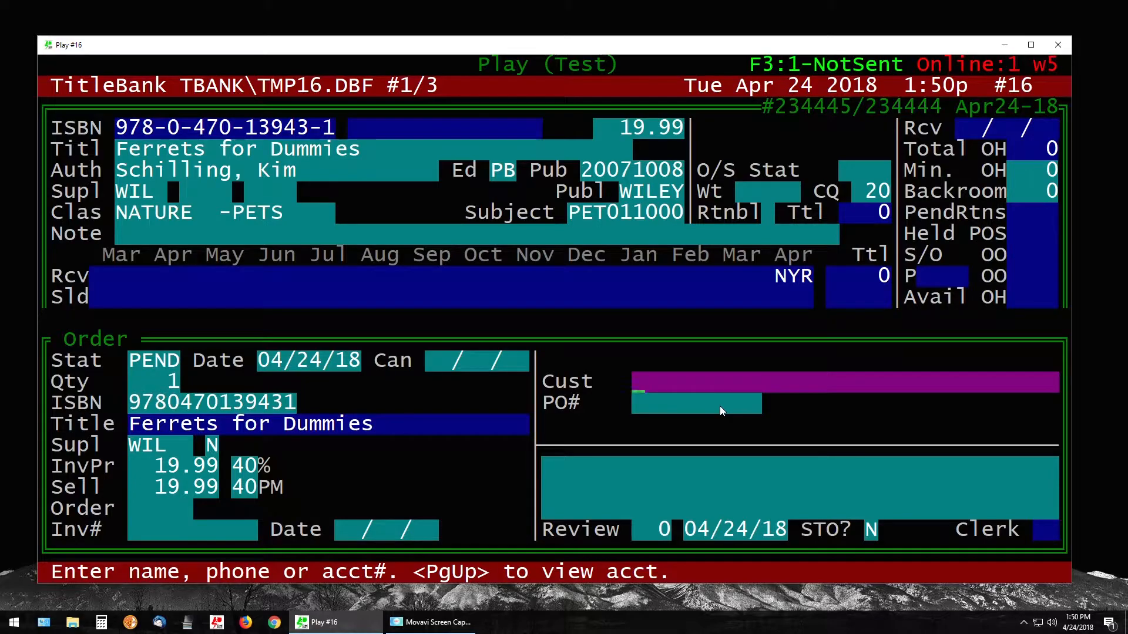
Add a new customer to the order, filling in the customer's name and phone number.
type("smithers, smithy")
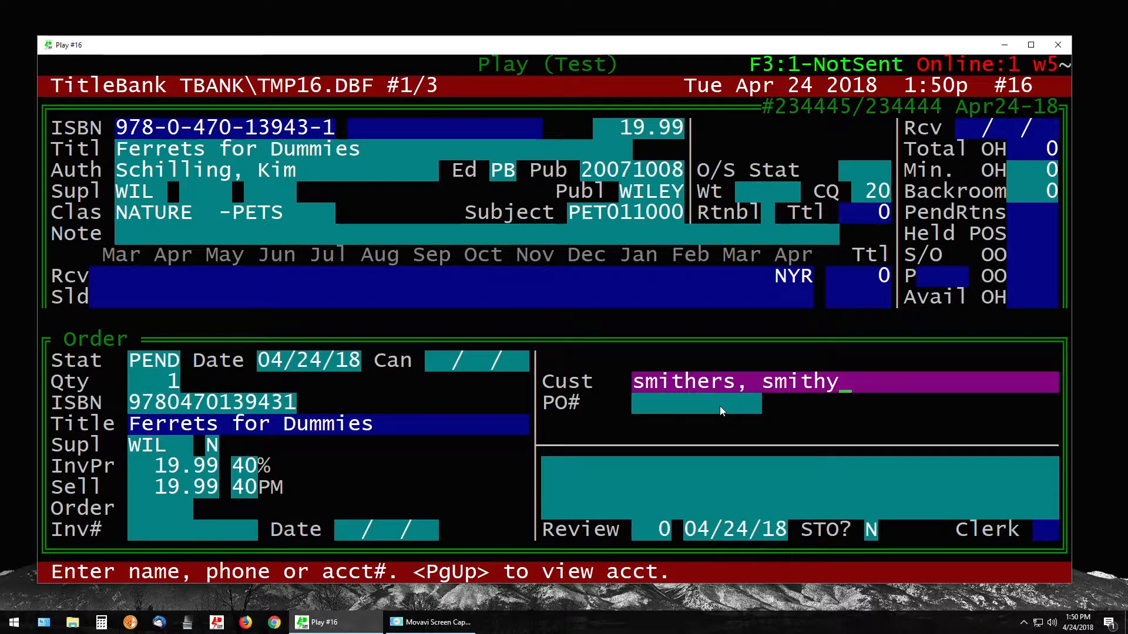
key("Return")
key("n")
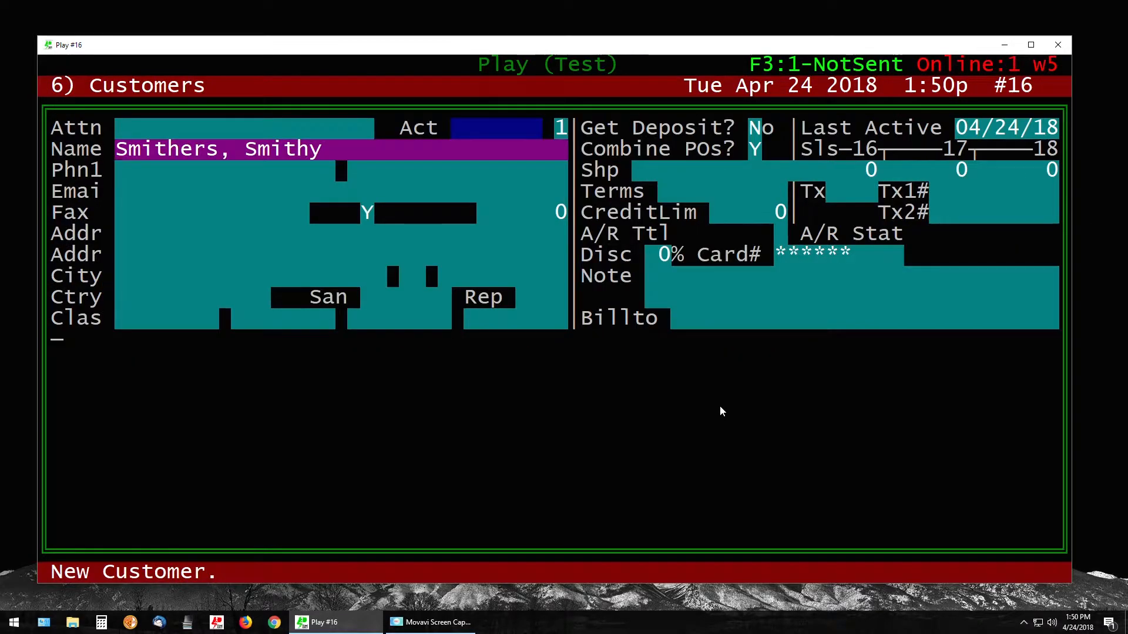
key("Return")
type("123-5566")
key("Return")
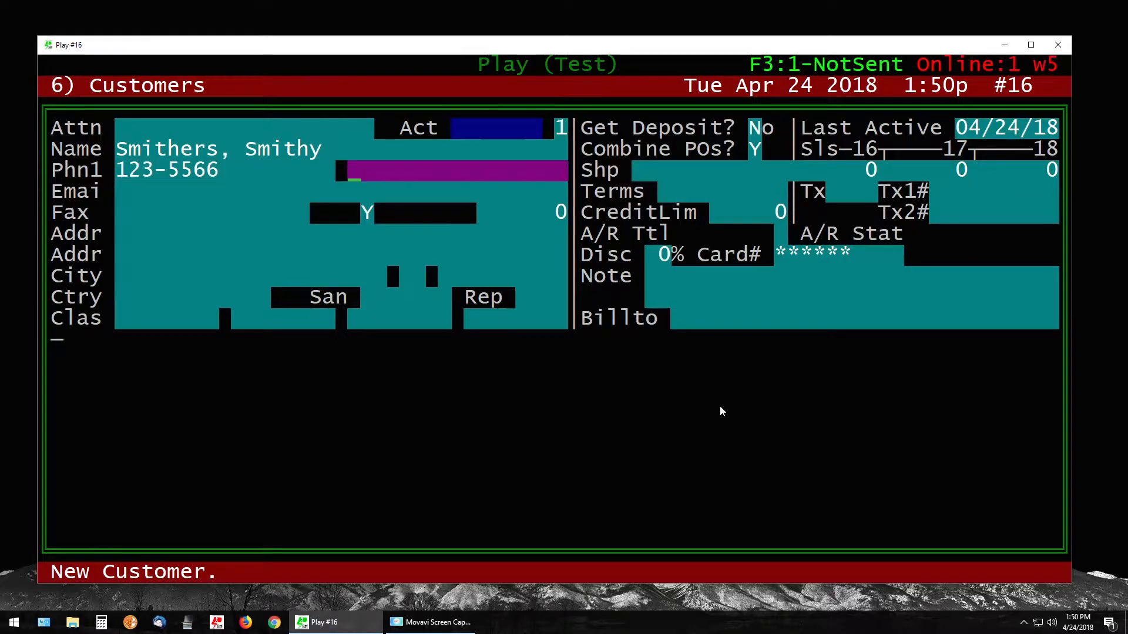
key("Page_Down")
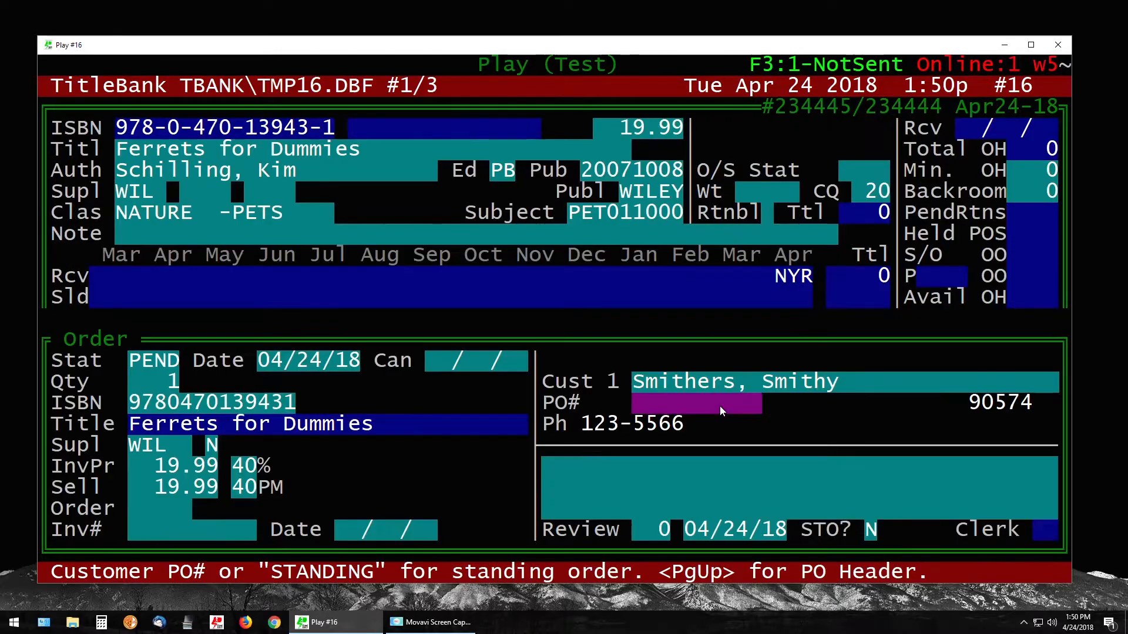
Accept the default PO, supplier and price fields and enter "prepaid wil" in the order notes.
key("Return")
key("Return")
key("Return")
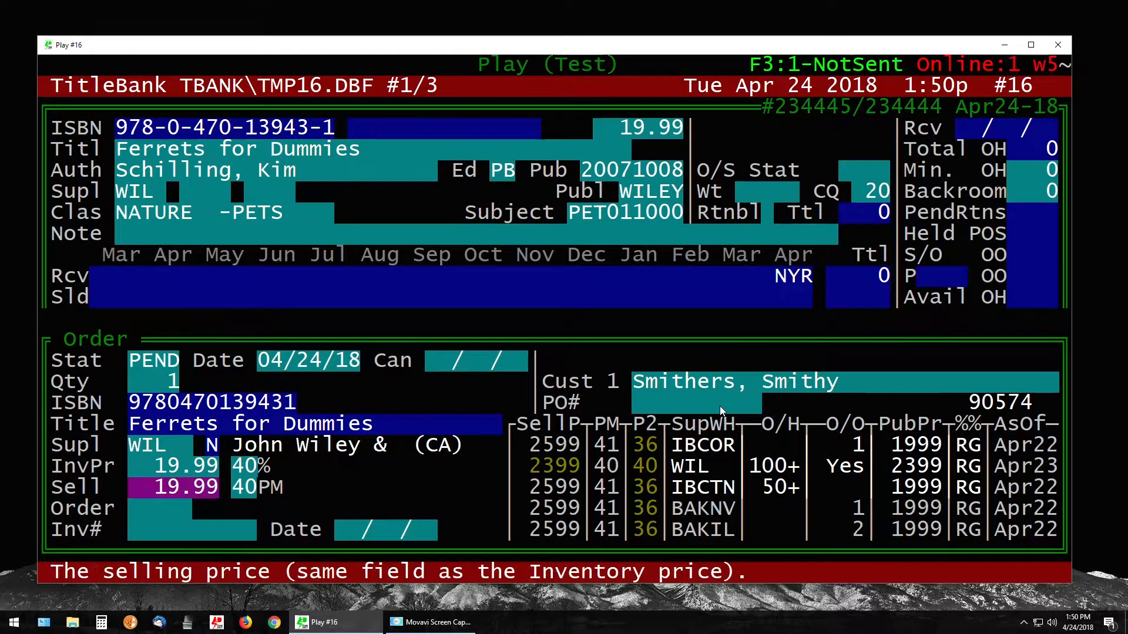
key("Return")
key("Return")
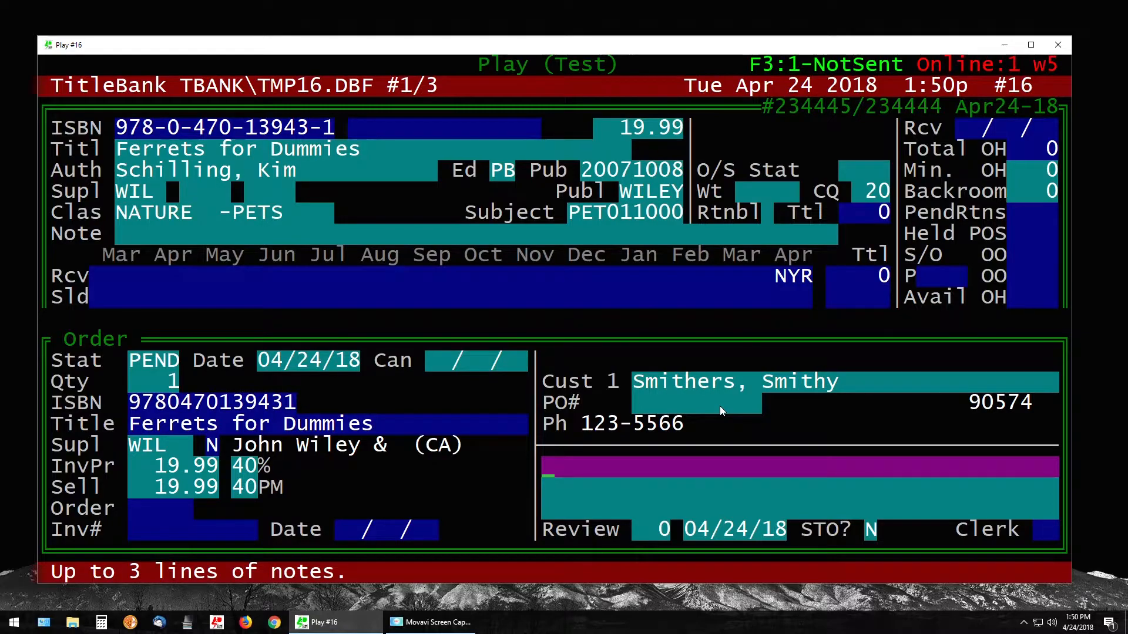
type("preaid")
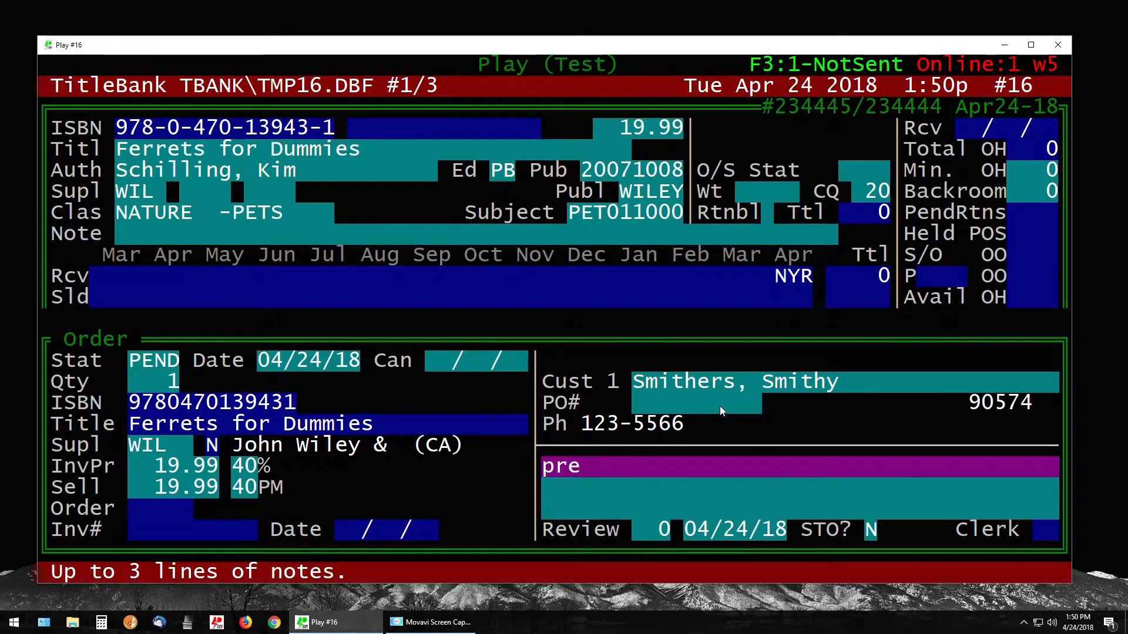
key("BackSpace")
key("BackSpace")
key("BackSpace")
key("BackSpace")
type("epaid")
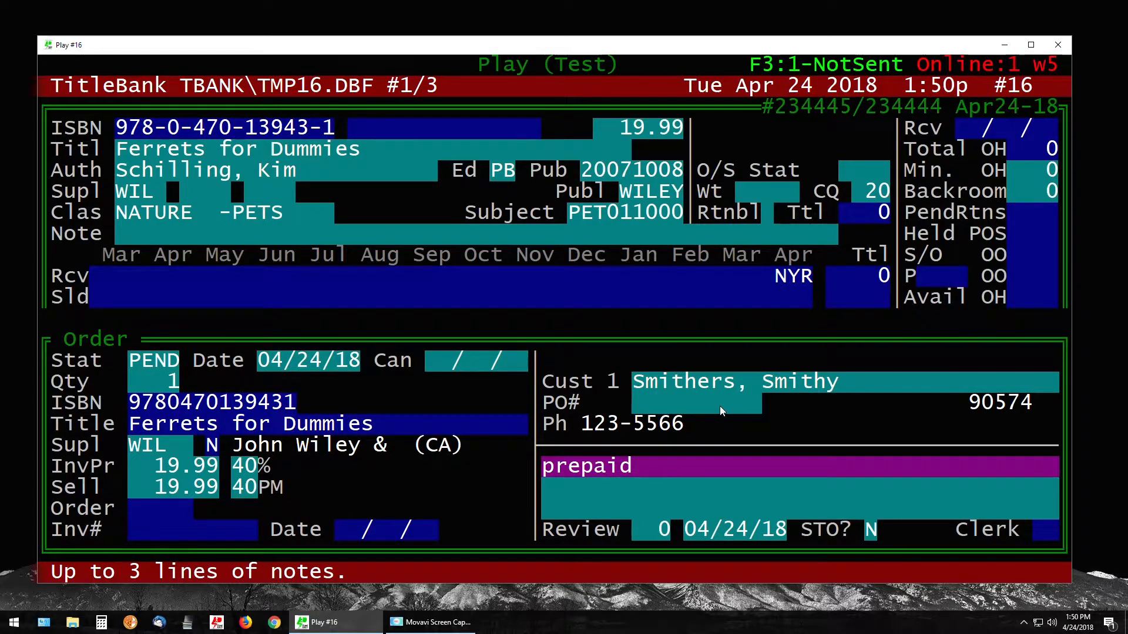
type(" wil")
Calculate 19.99 × 1.05 with the calculator and add the amount 20.99 to the order note.
key("F7")
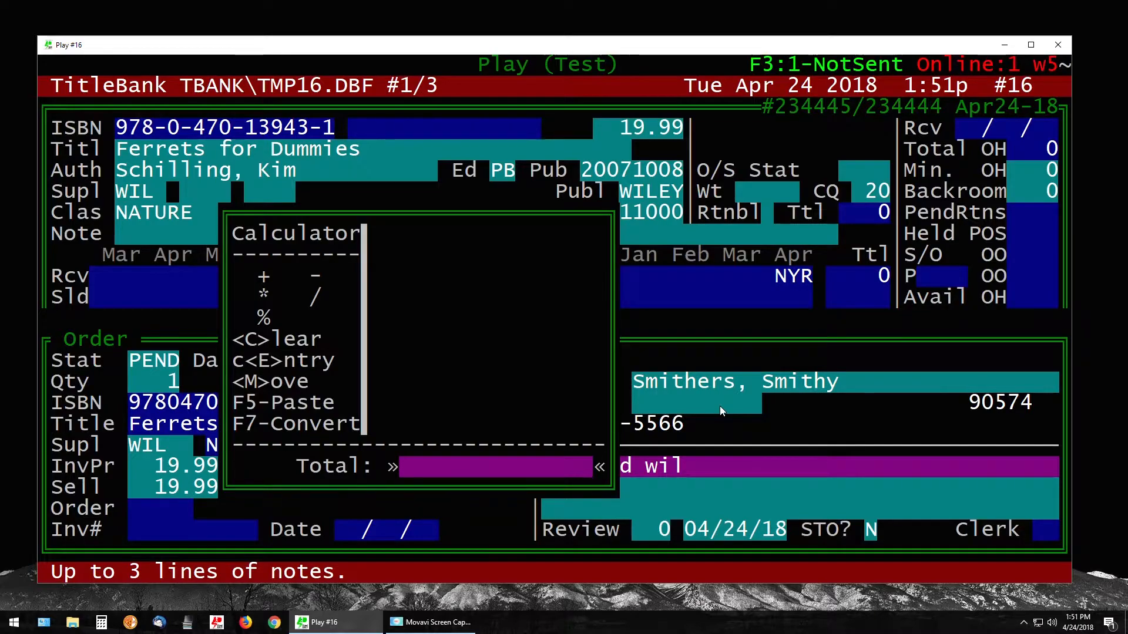
type("19.99")
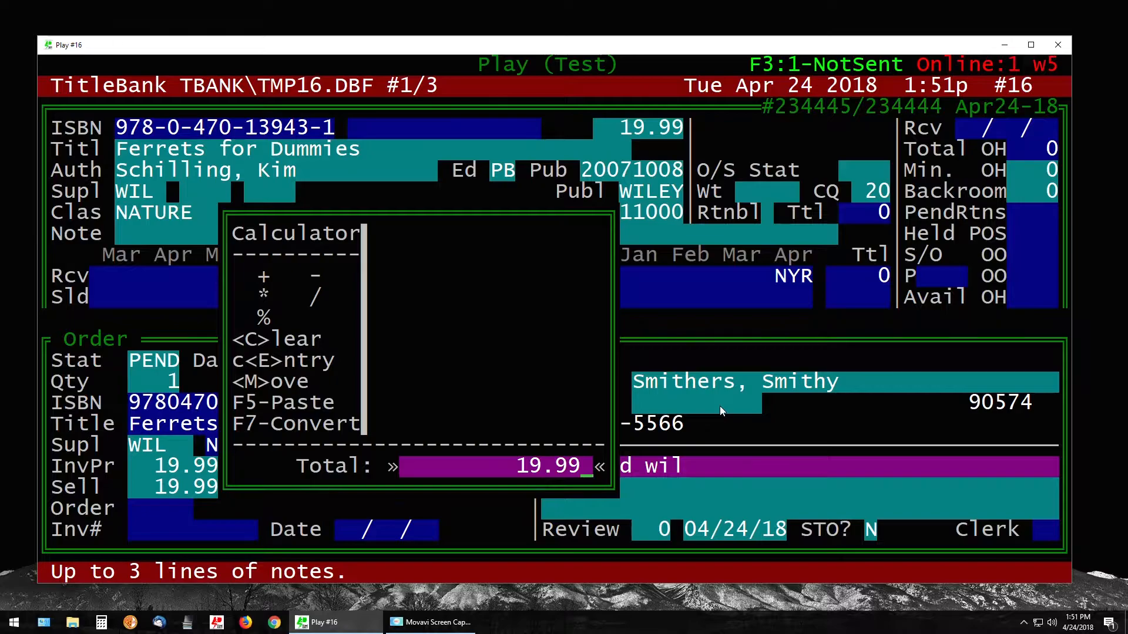
key("asterisk")
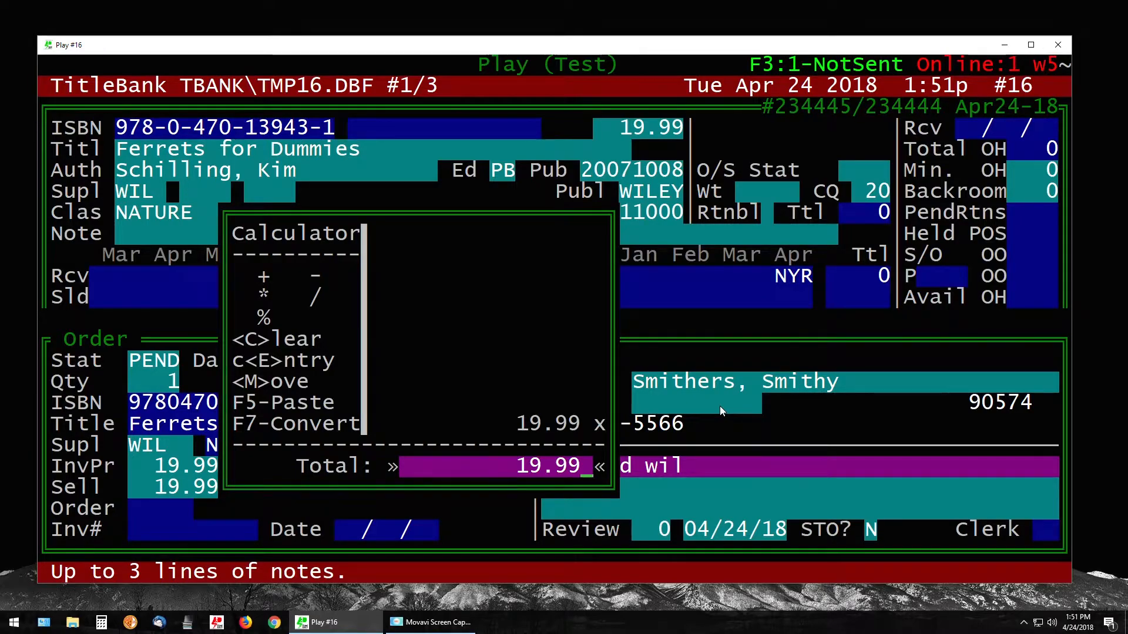
type("1.05")
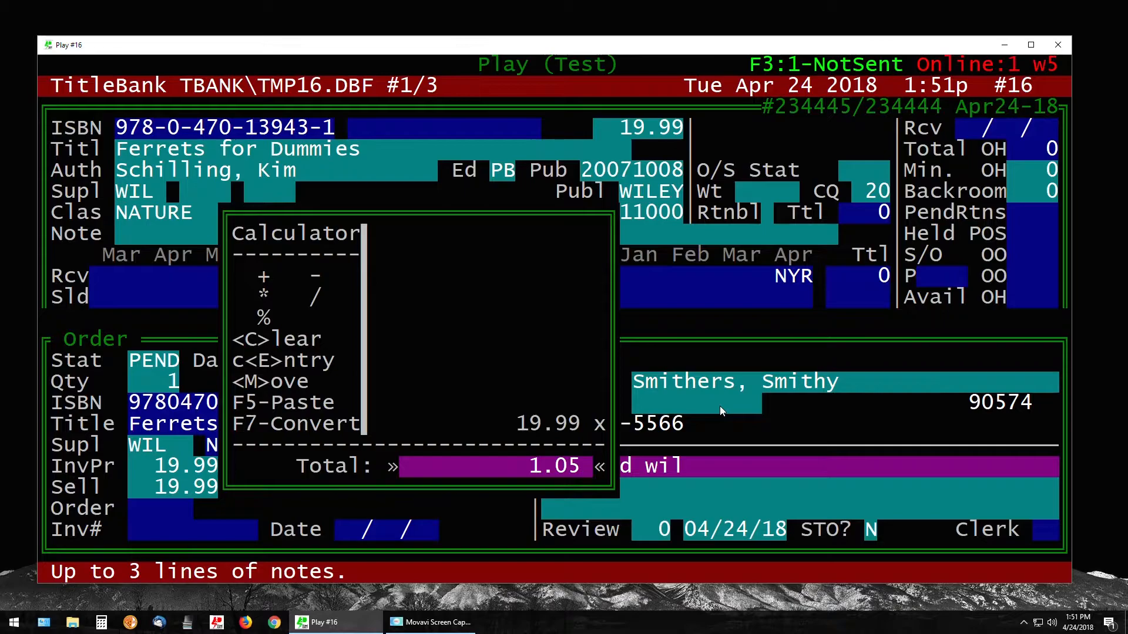
key("Return")
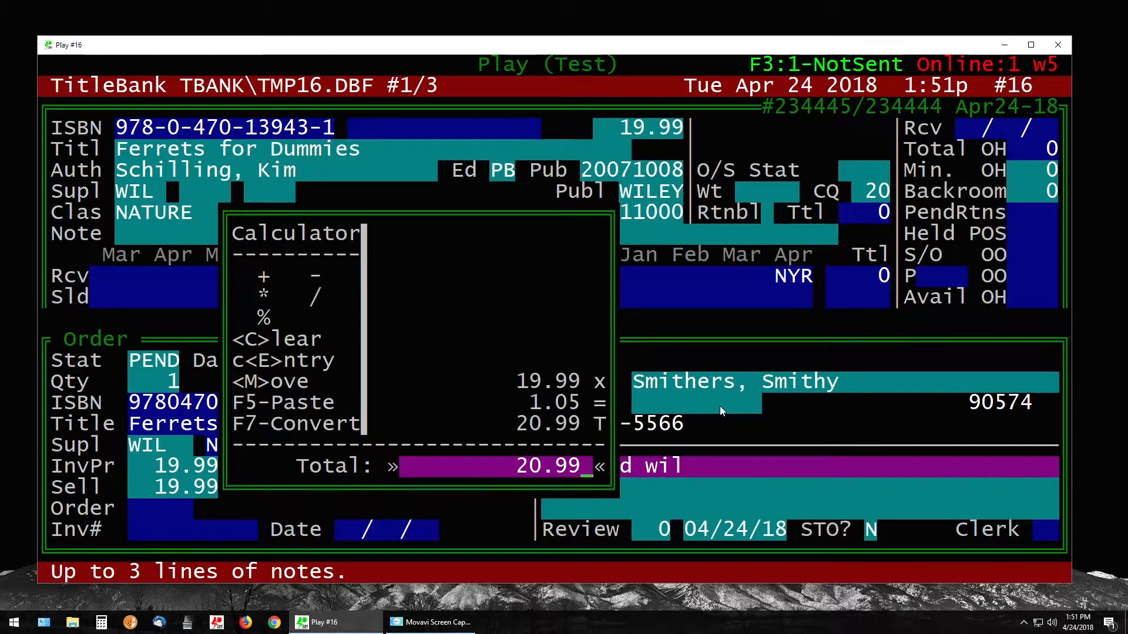
key("Escape")
type("20.99")
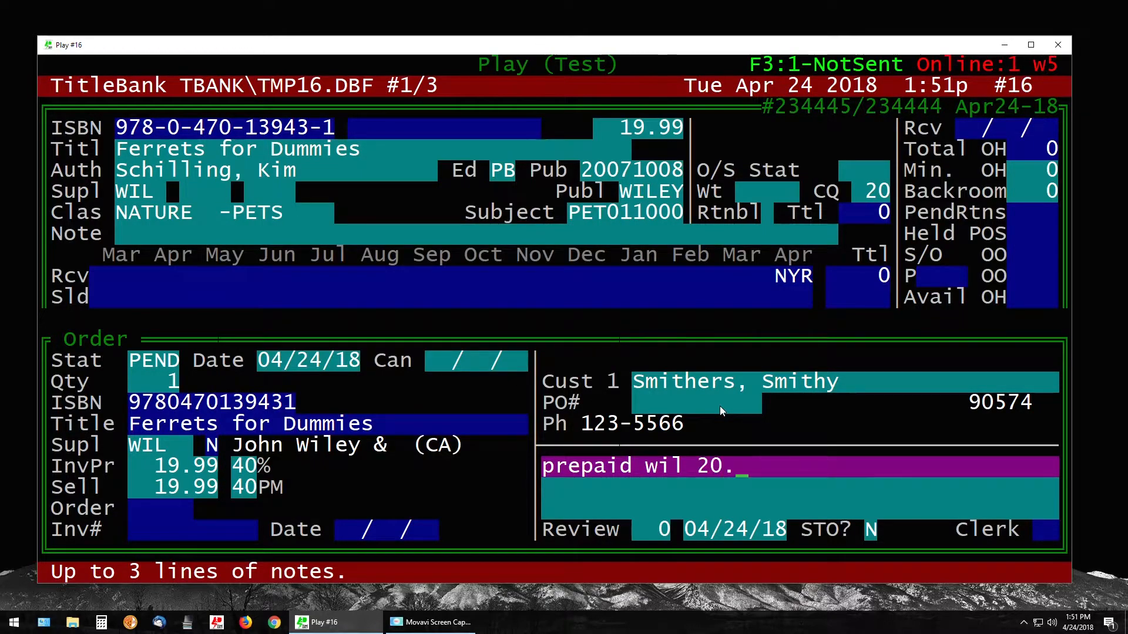
Set the supplier's invoice price to 23.99, carry it over to the selling price, and return to the notes.
key("Up")
key("Up")
key("Up")
key("Up")
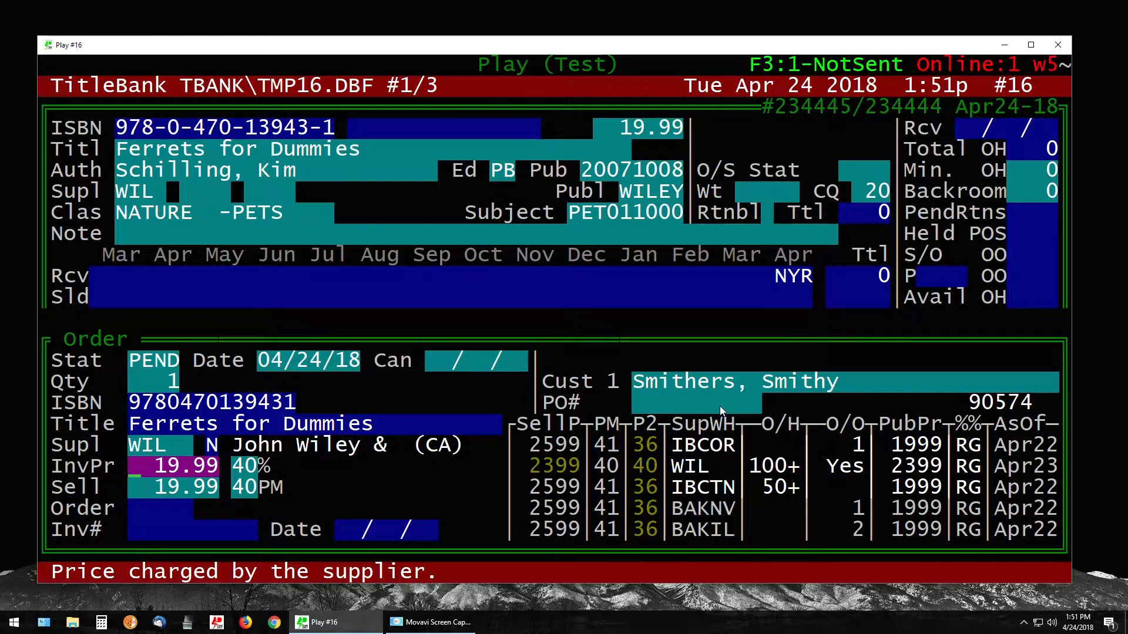
type("23.99")
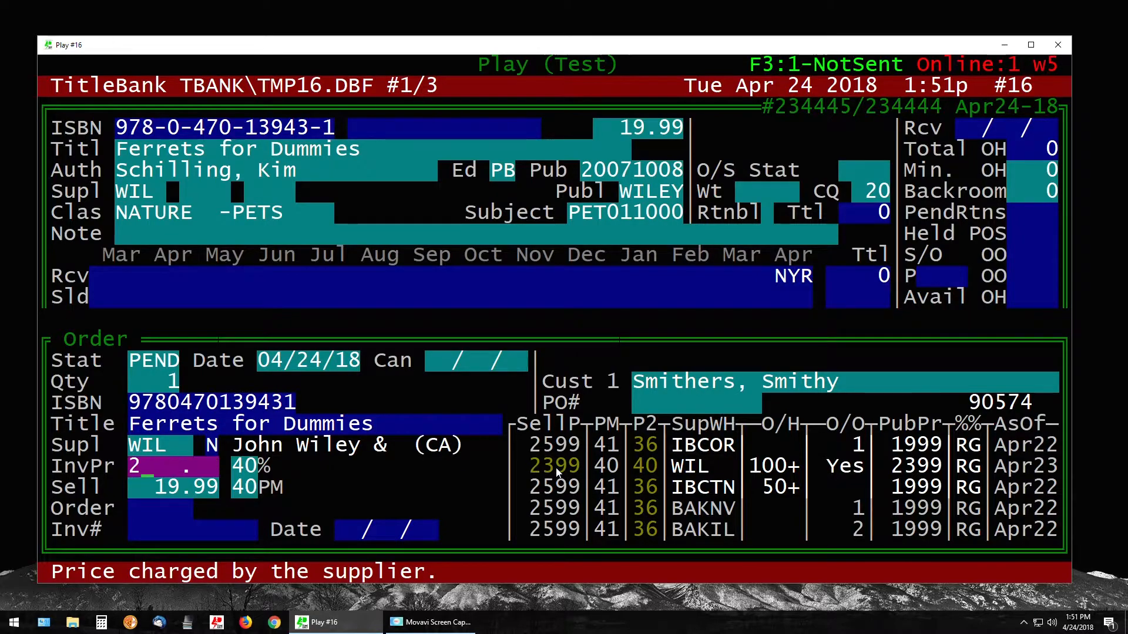
key("Return")
key("Return")
key("Return")
key("Return")
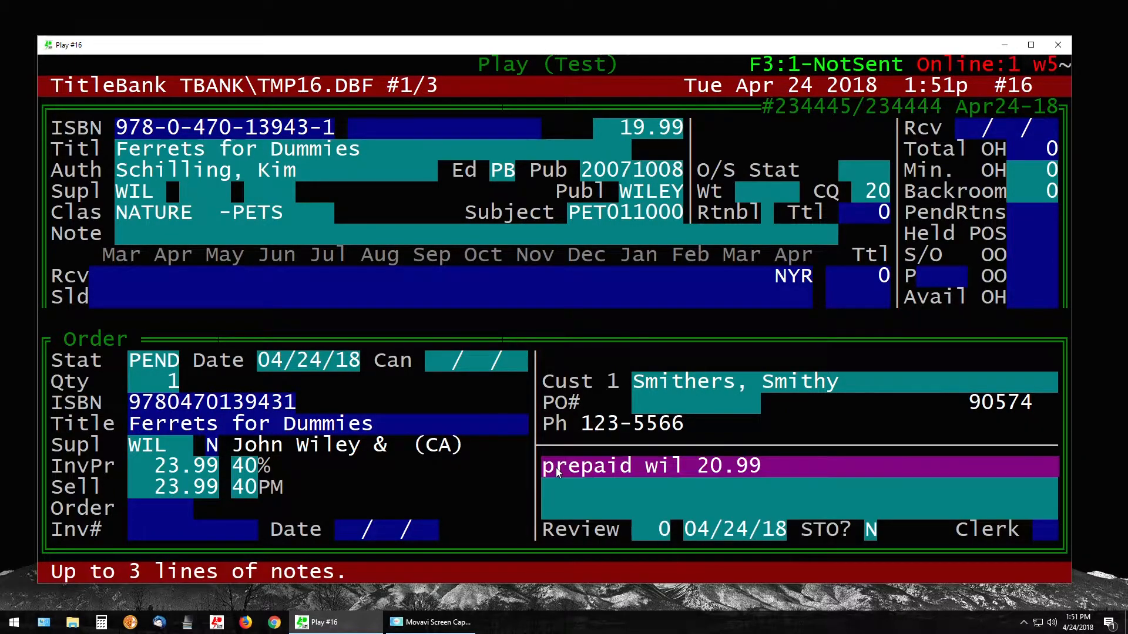
Calculate 23.99 × 1.05 with the calculator and change the prepaid amount in the order note to 25.19.
key("F5")
type("23.998")
key("BackSpace")
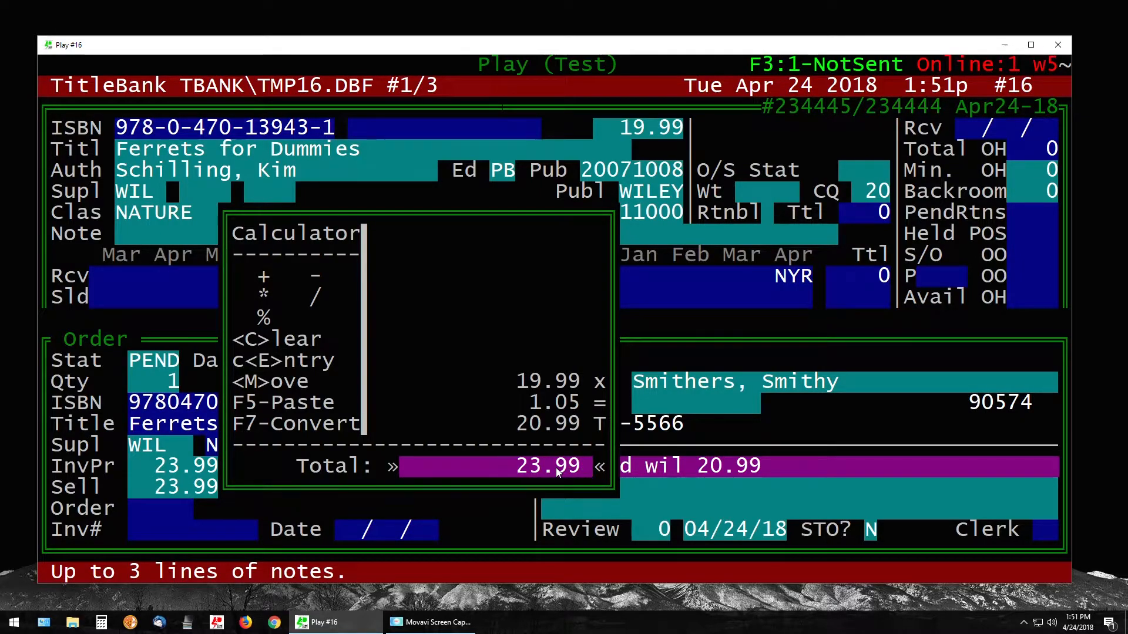
key("asterisk")
type("1.05")
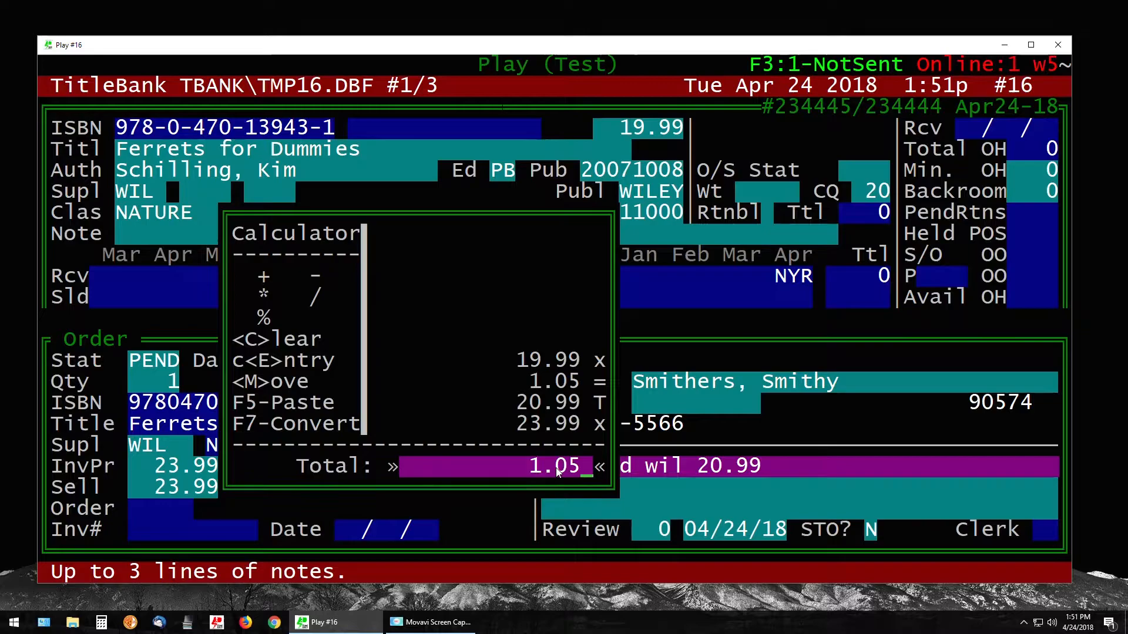
key("Return")
key("Escape")
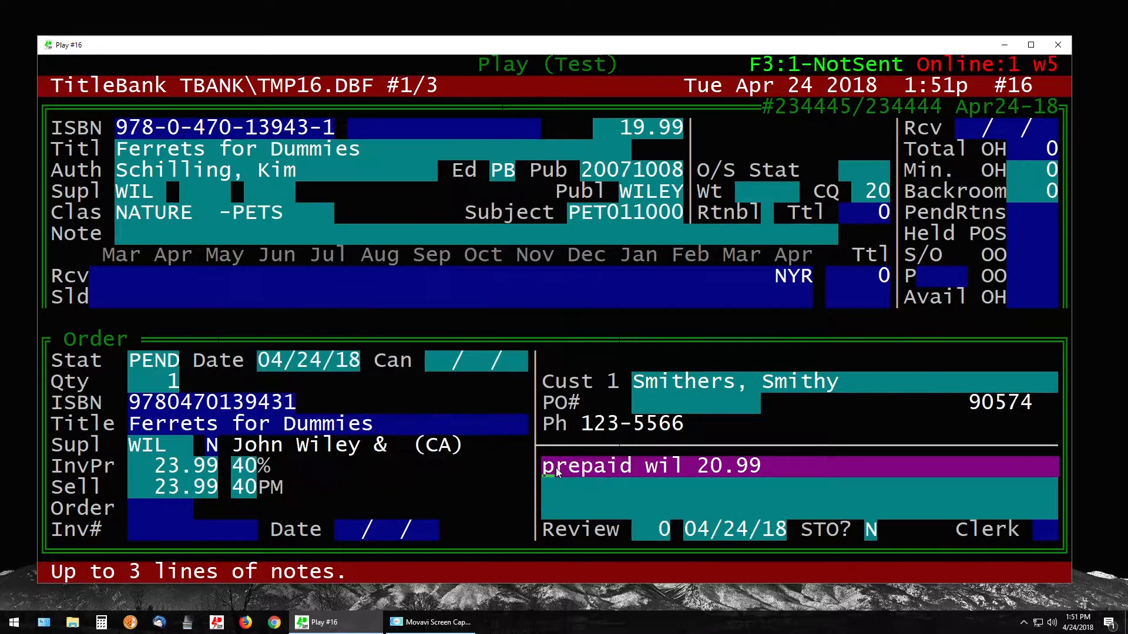
type("5.19")
Save the order with the clerk ID and return to the main options.
key("Page_Down")
key("Return")
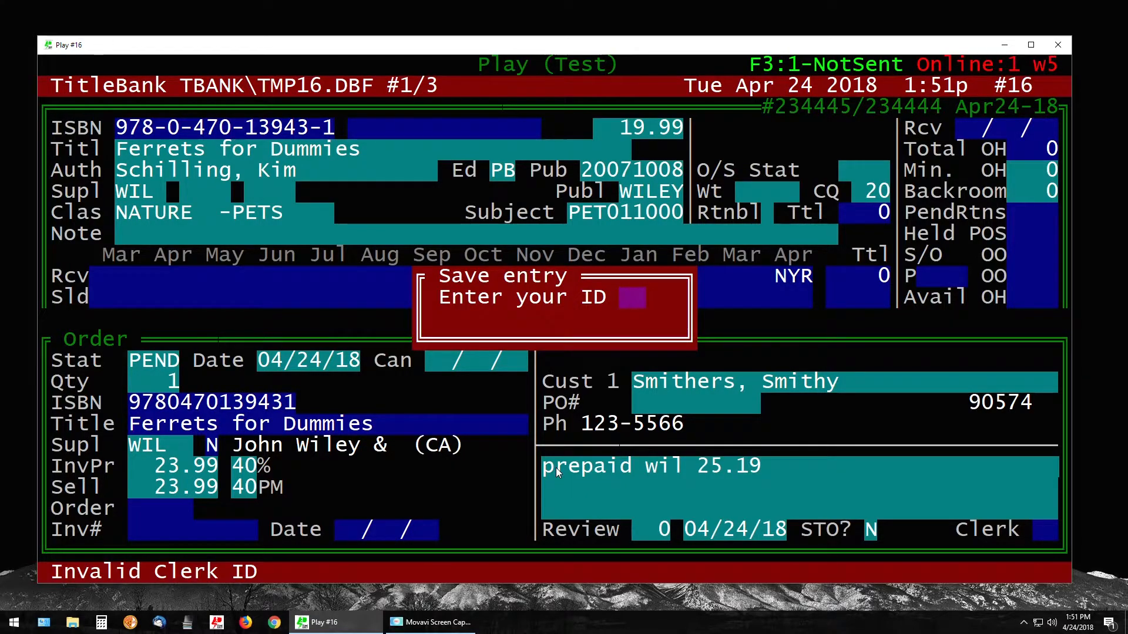
key("Return")
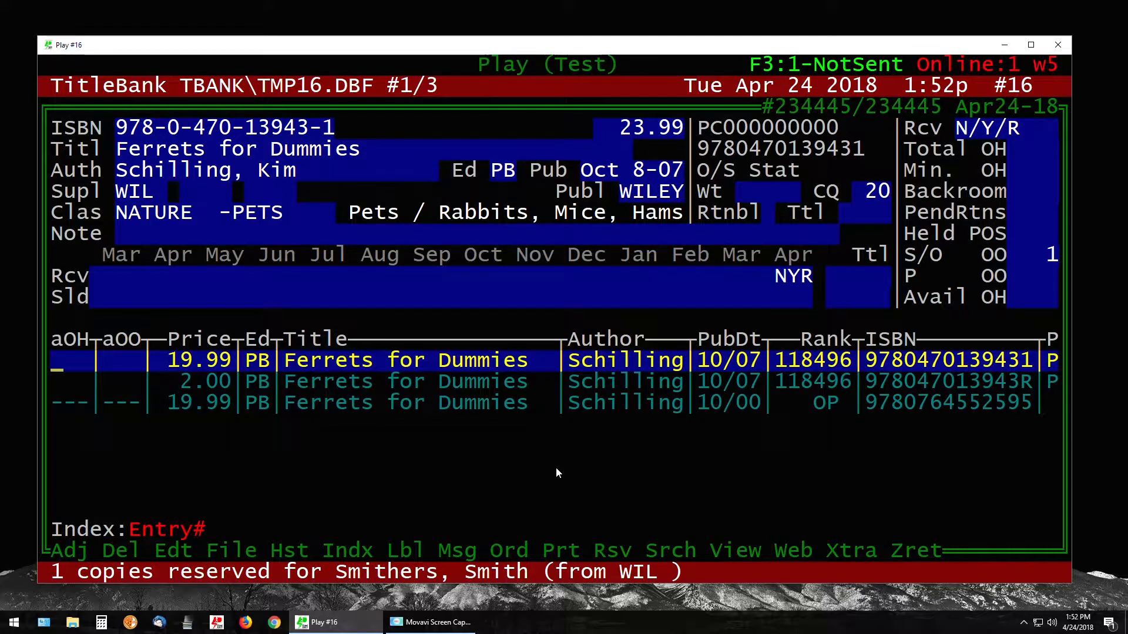
key("Escape")
key("Escape")
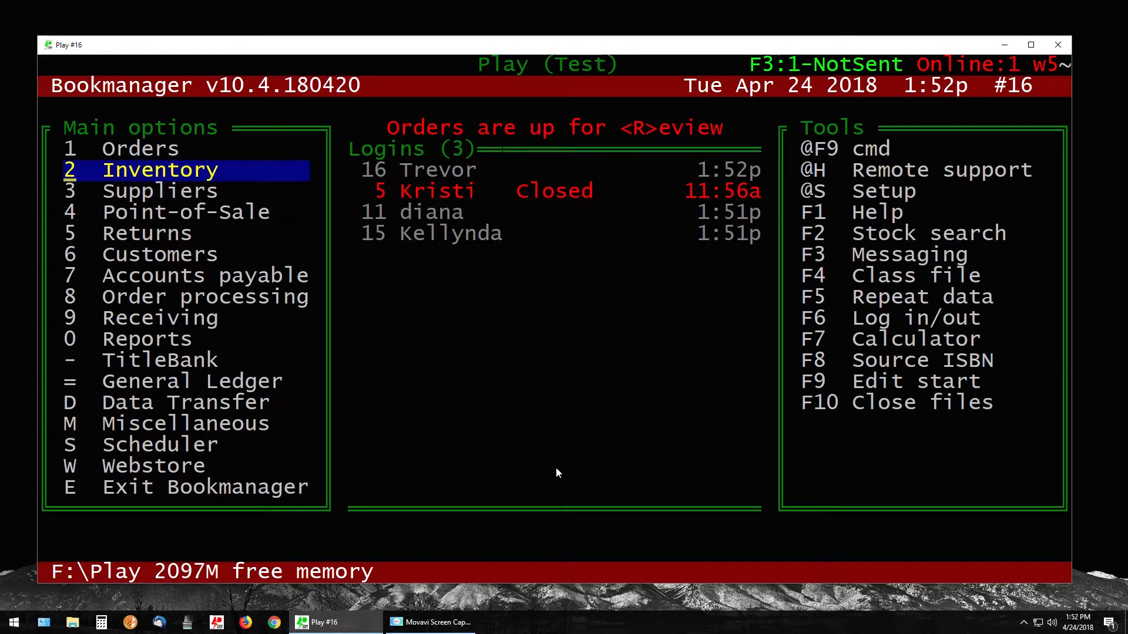
Start a new point-of-sale transaction, assign the special-order customer by searching their name, and go to the first item line.
key("4")
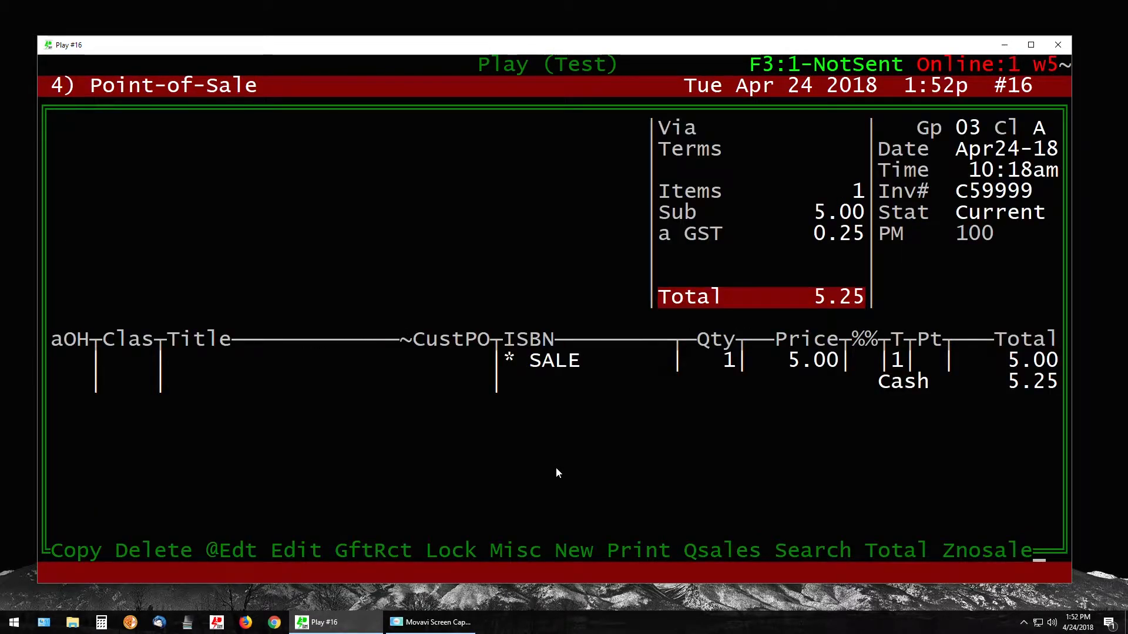
key("n")
key("Return")
key("Return")
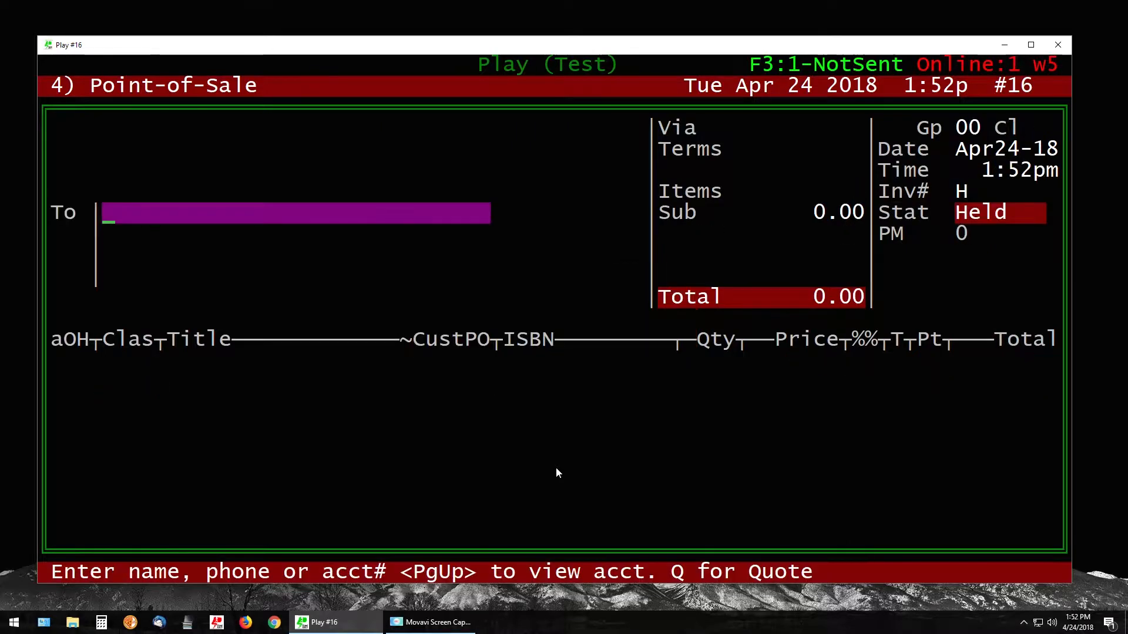
type("smithy")
key("Return")
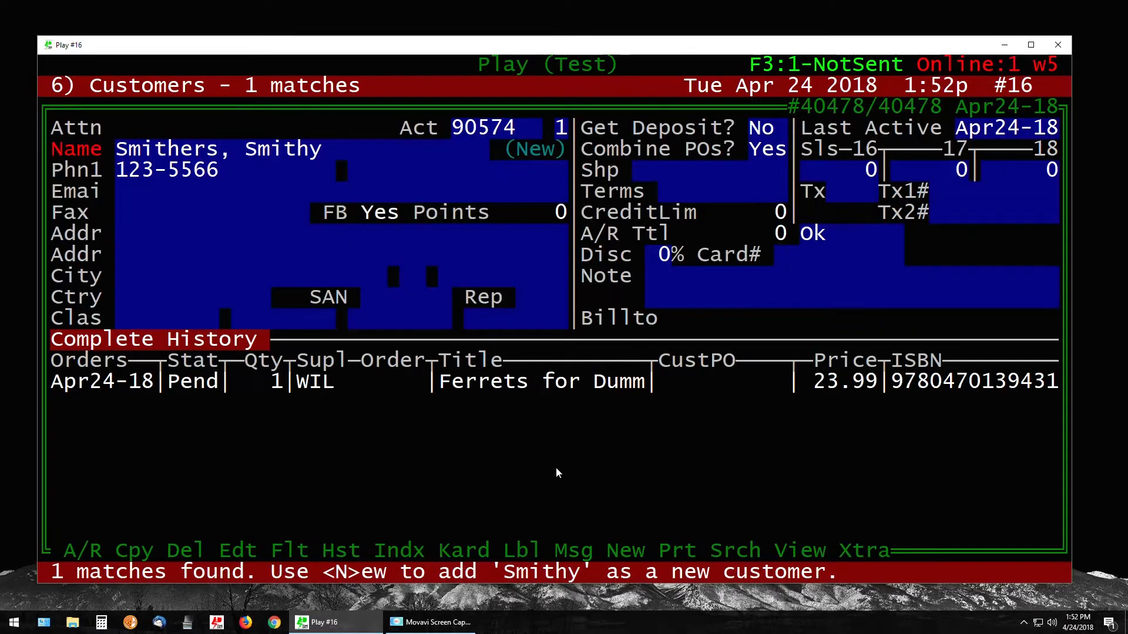
key("Return")
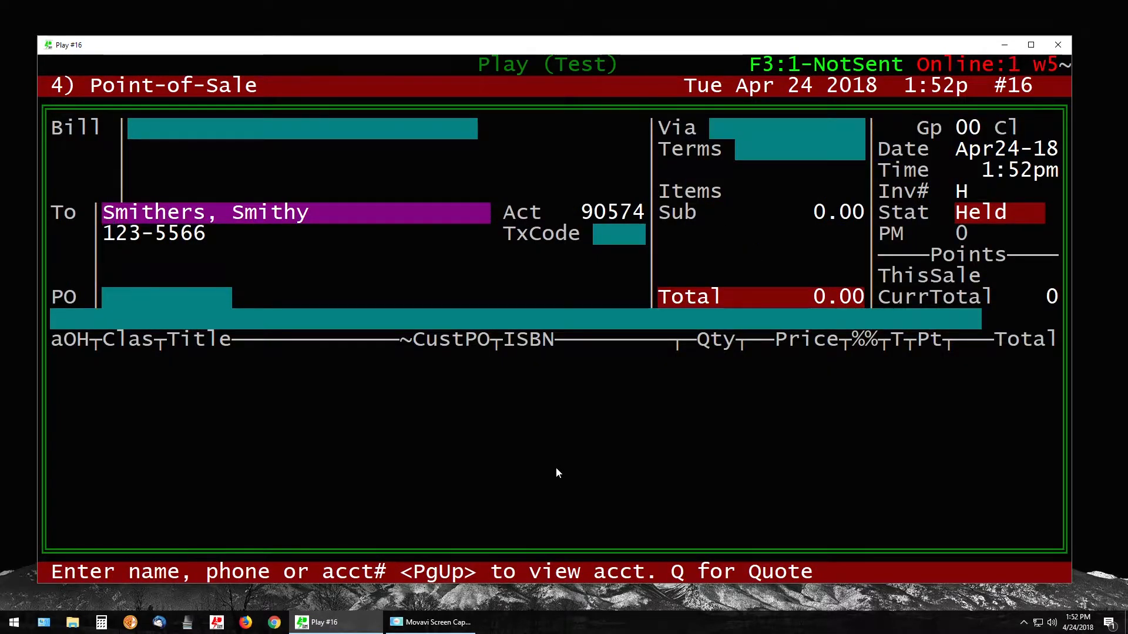
key("Return")
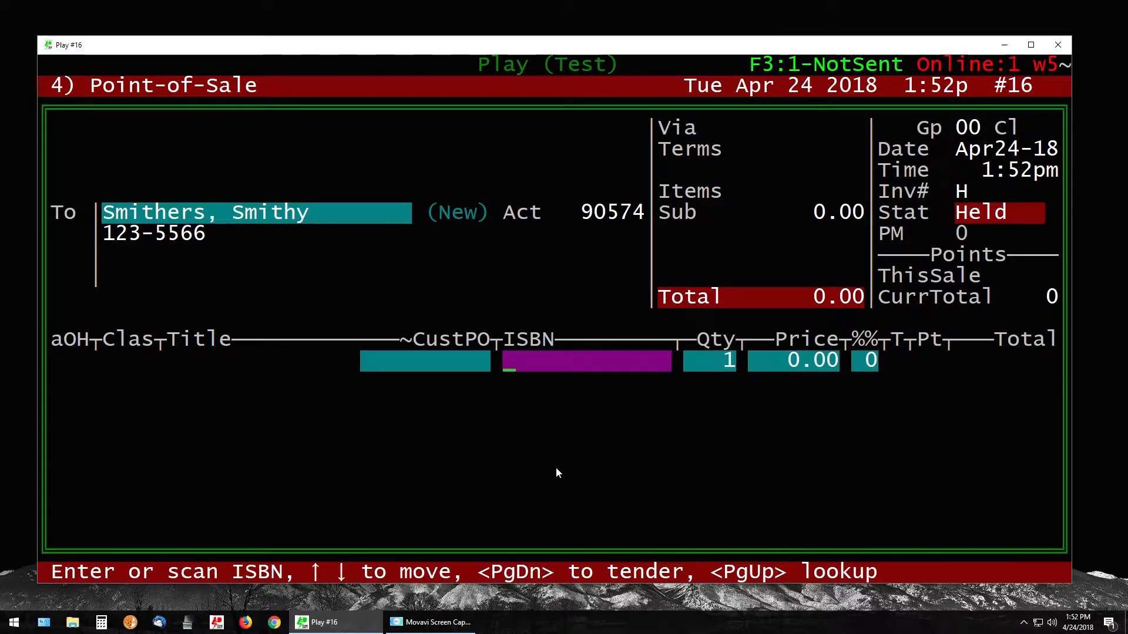
Look up Ferrets for Dummies for the item line and give it the status B/O Out of Stock.
key("Page_Up")
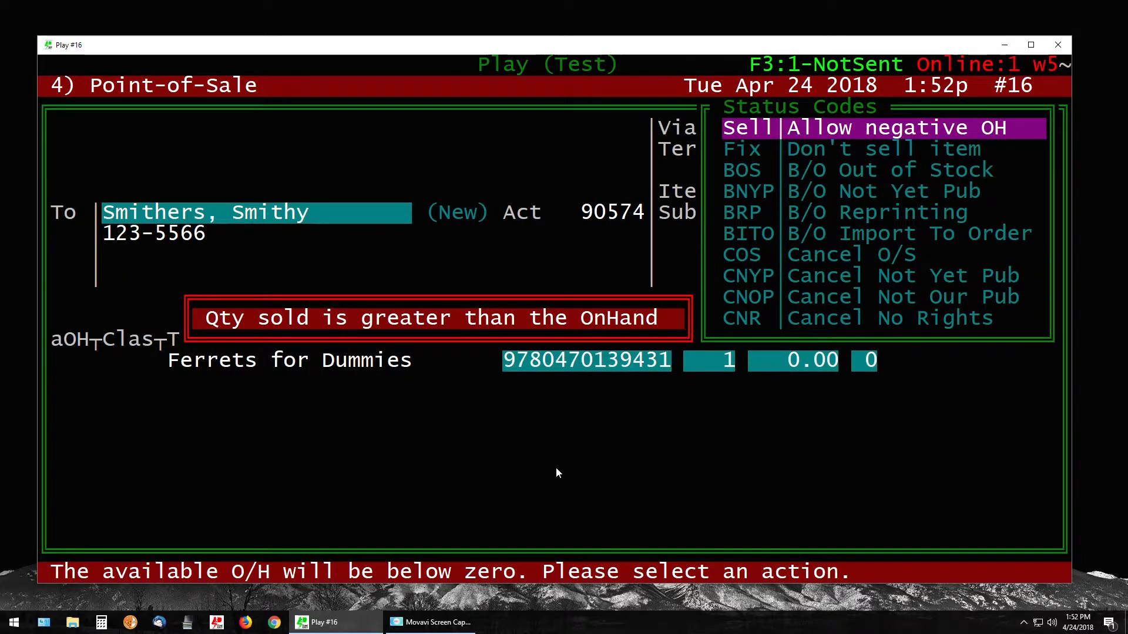
key("Down")
key("Down")
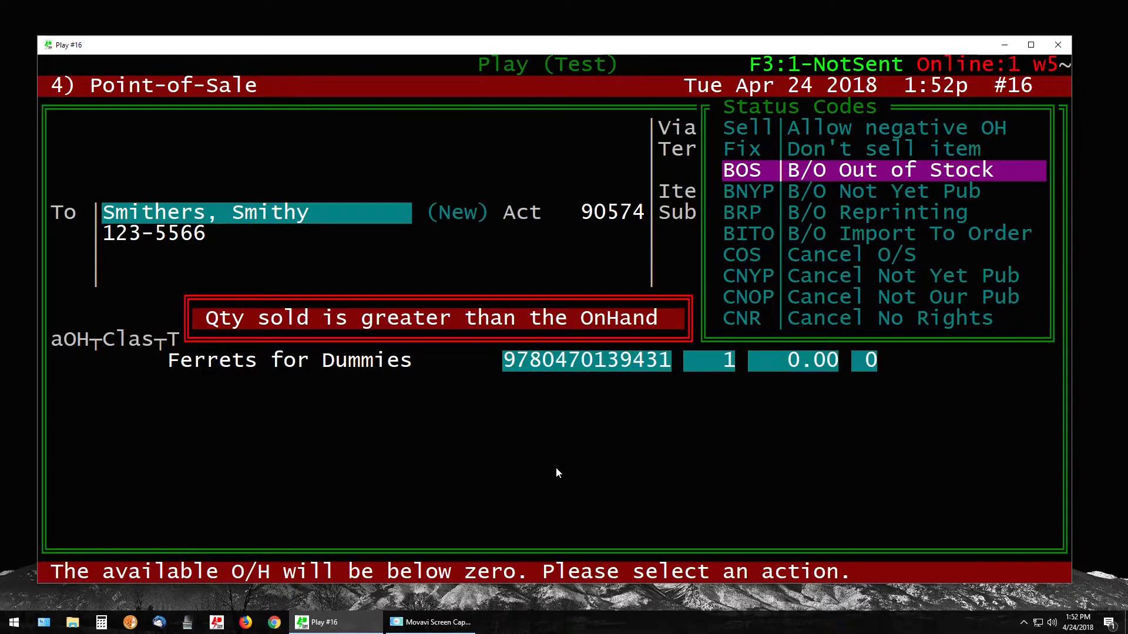
key("Return")
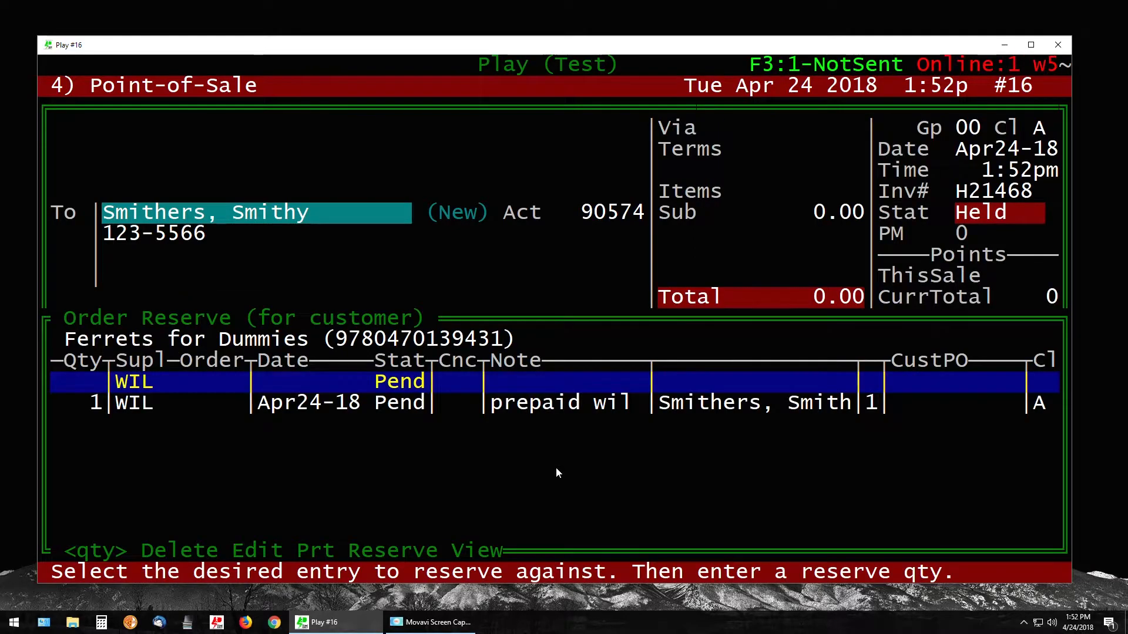
Reserve 1 copy for the customer against their pending prepaid WIL order.
key("Down")
key("Return")
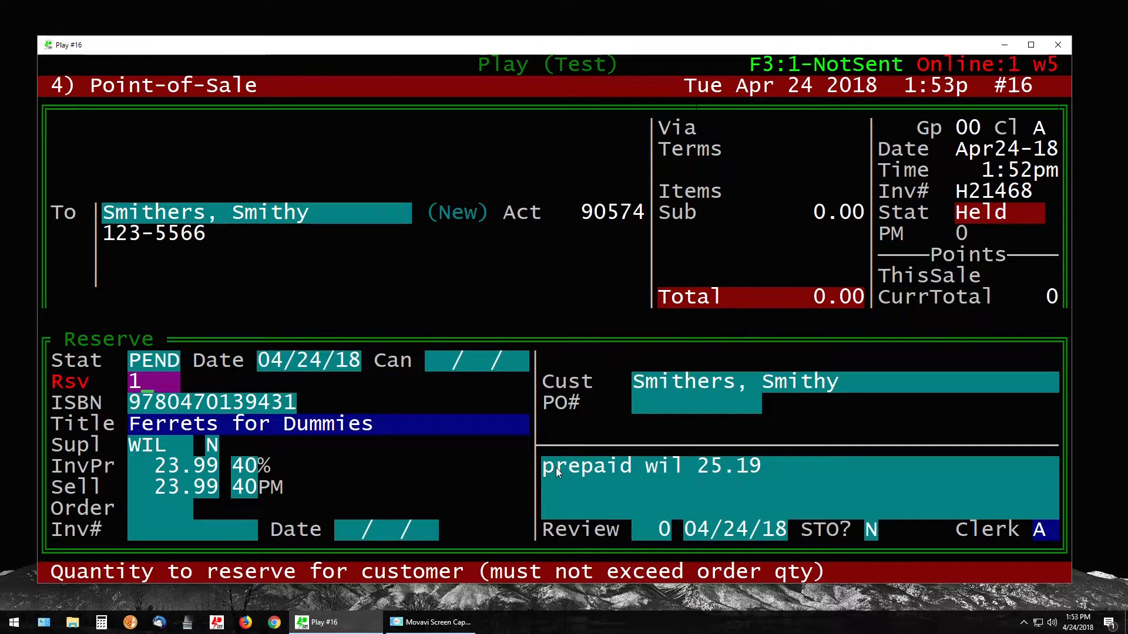
key("Return")
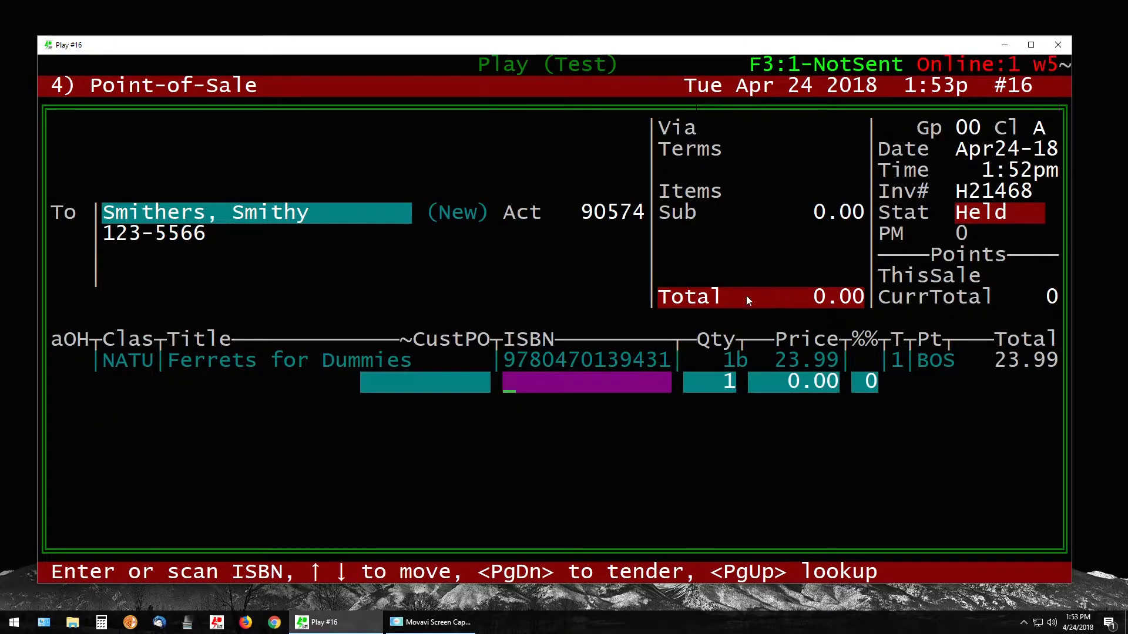
left_click(736, 363)
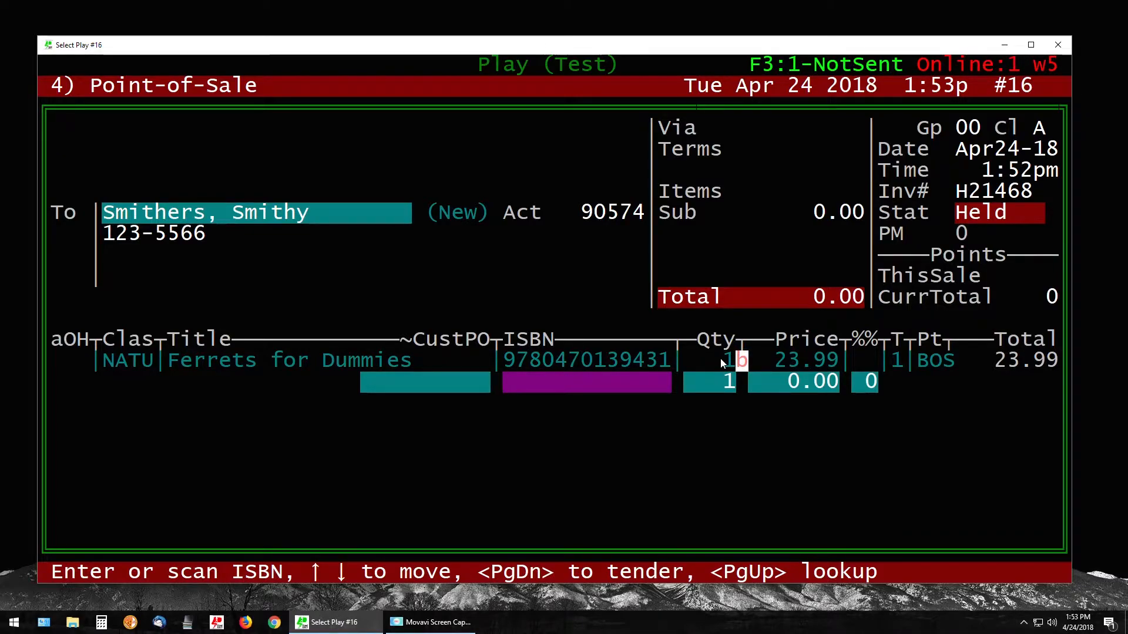
Finish the item lines, go to tendering and choose the PmntOnAcct variant of the on-account tender.
key("Return")
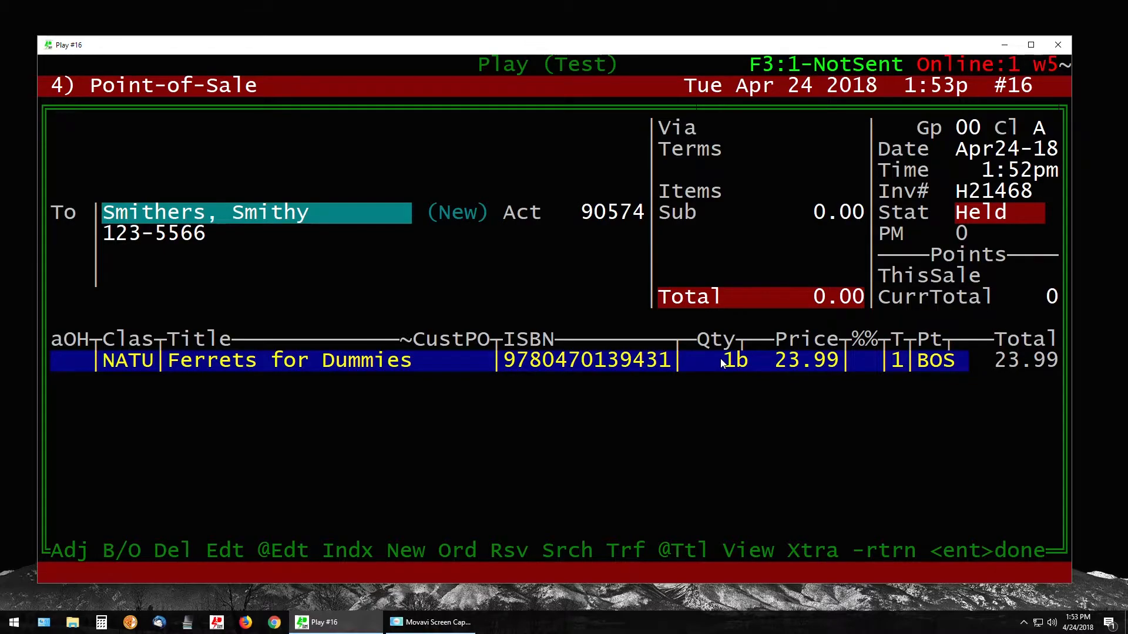
key("Return")
key("Page_Down")
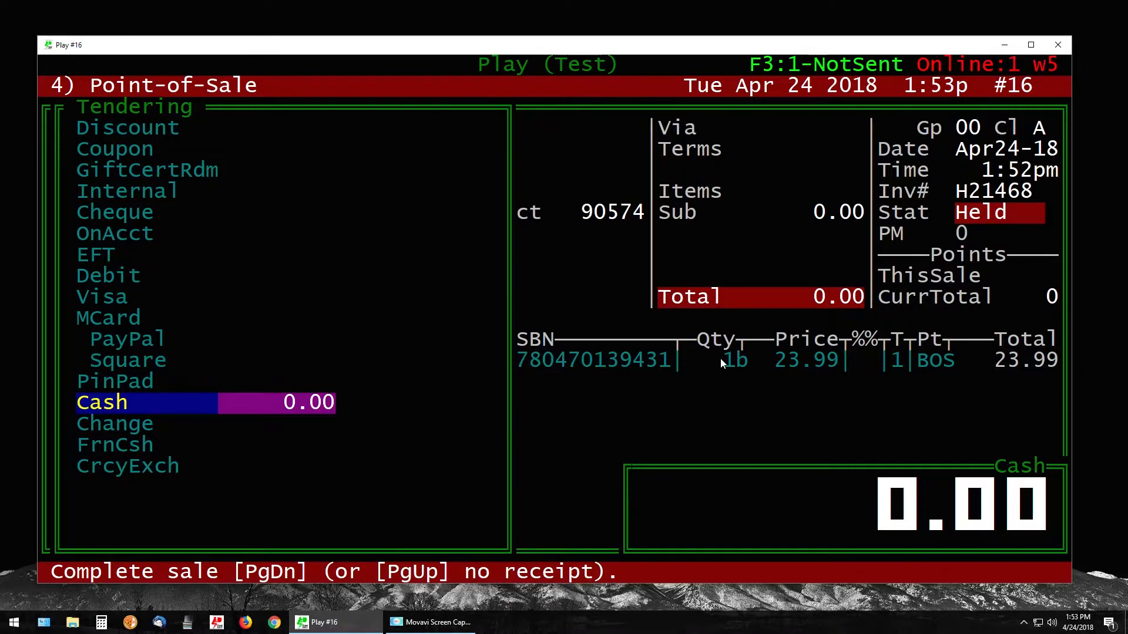
key("Up")
key("Up")
key("Up")
key("Up")
key("Up")
key("Up")
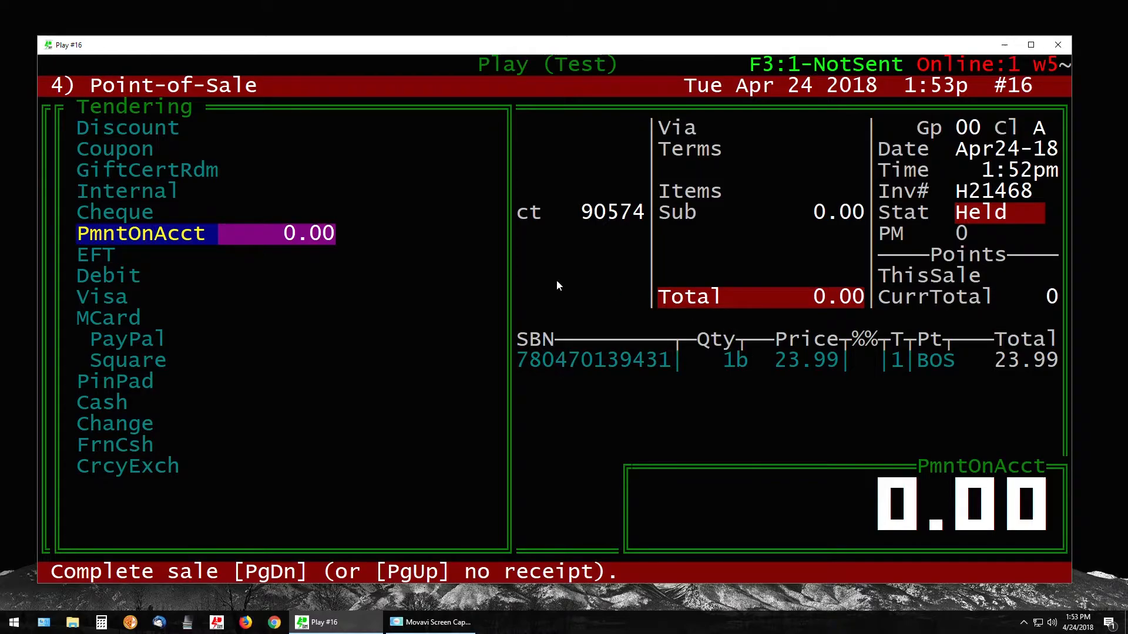
left_click(195, 249)
key("Up")
left_click(199, 242)
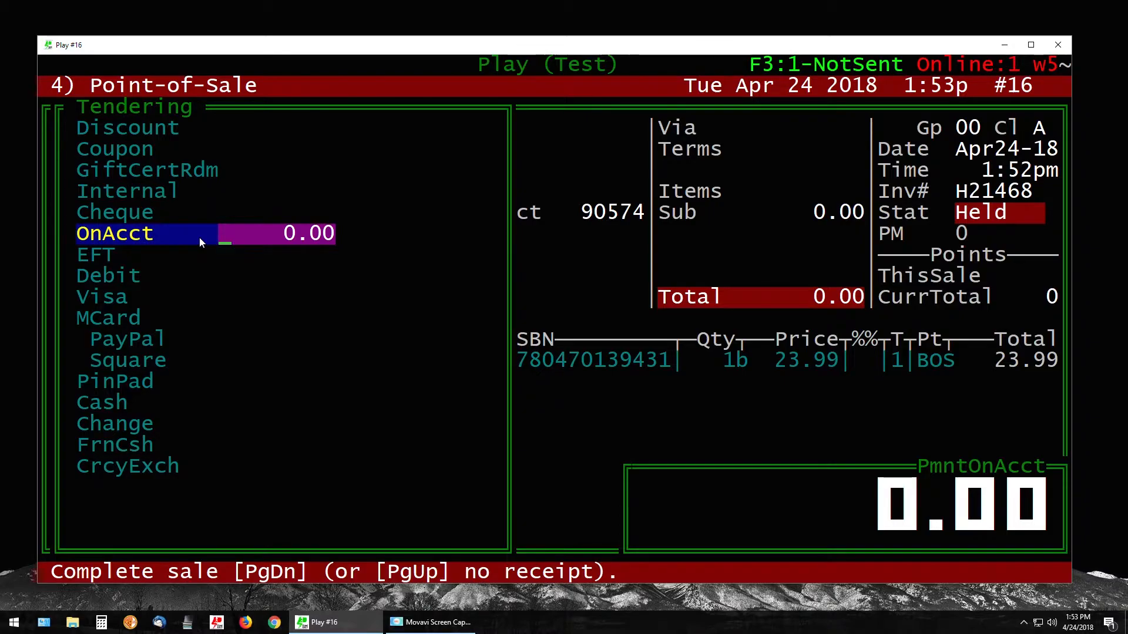
left_click(199, 238)
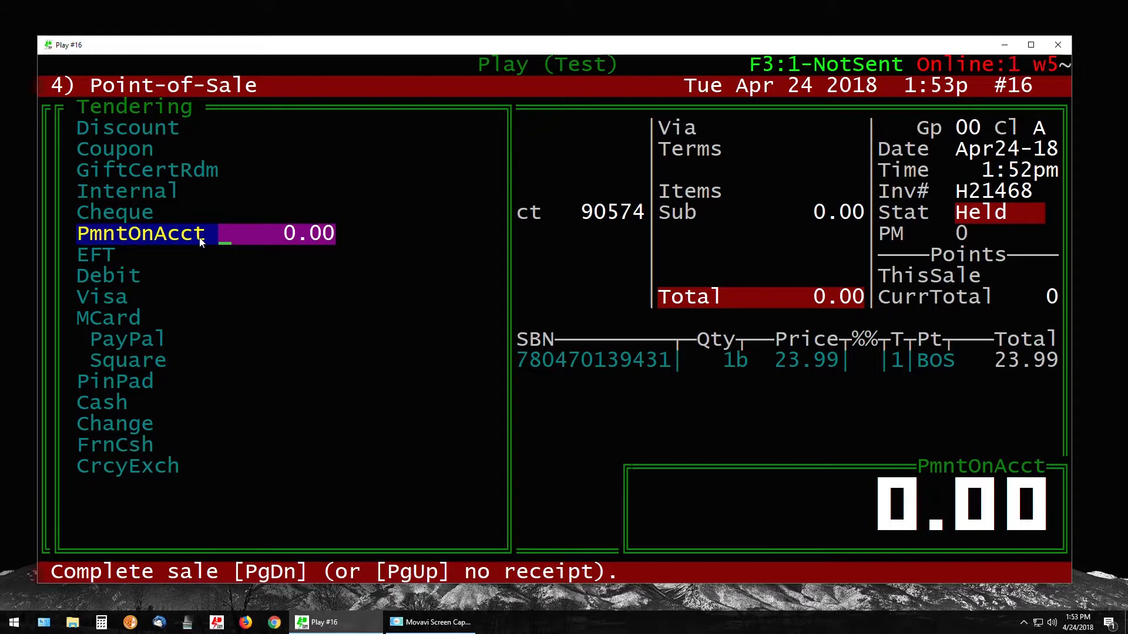
Check the tax-included total in the calculator and enter 25.19 as the payment on account.
key("F5")
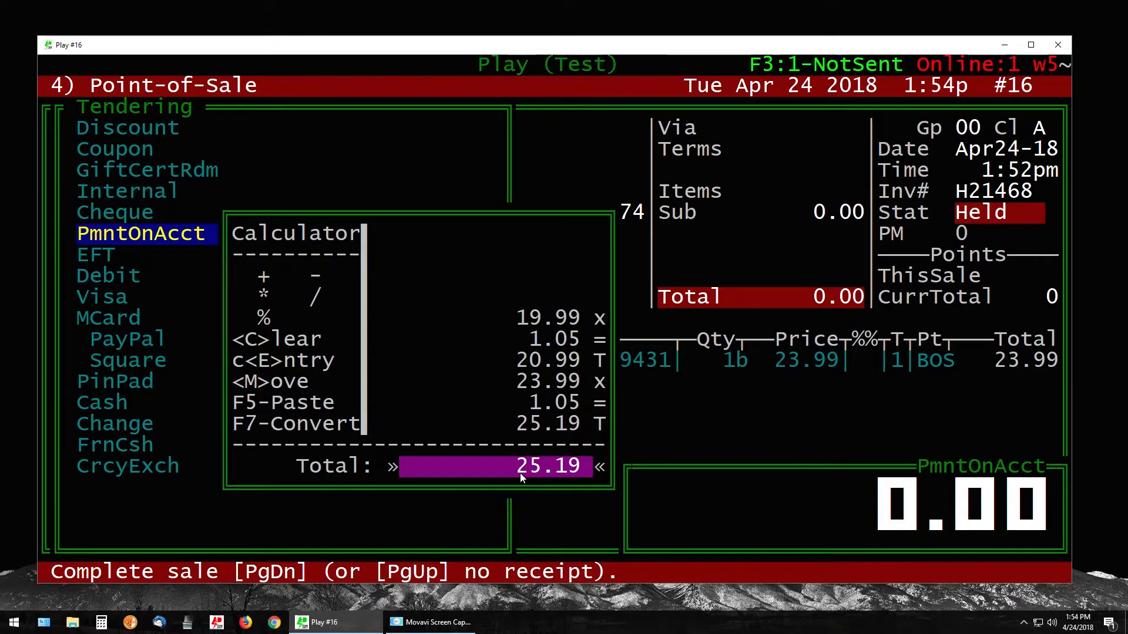
key("Escape")
type("25.19")
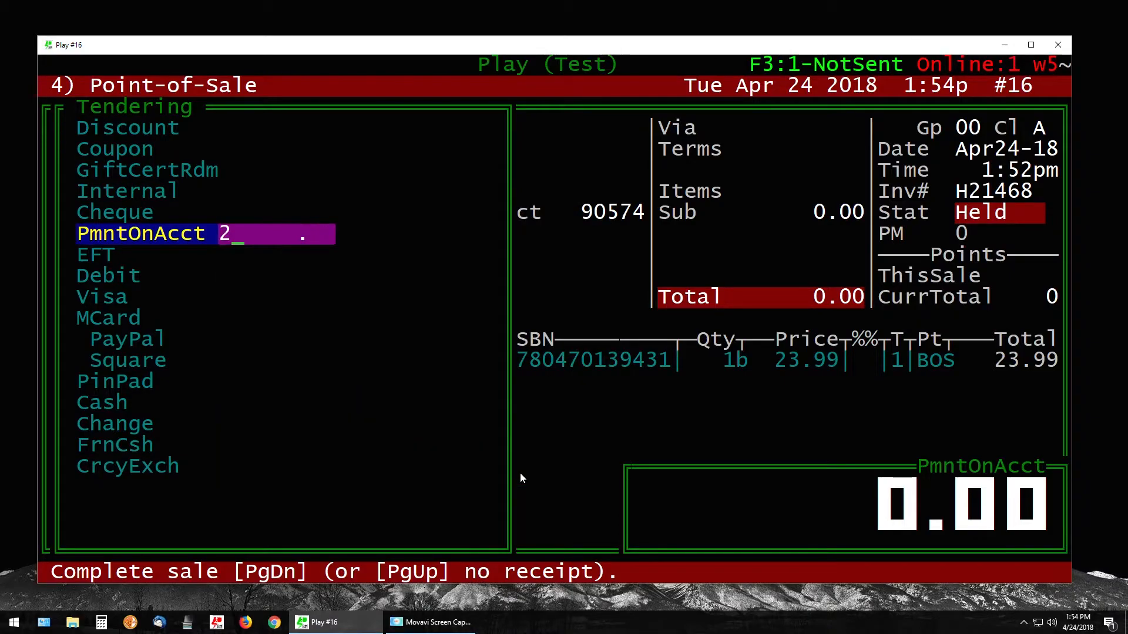
key("Return")
Tender the 25.19 by Visa and complete the prepayment transaction with a receipt.
key("Down")
key("Down")
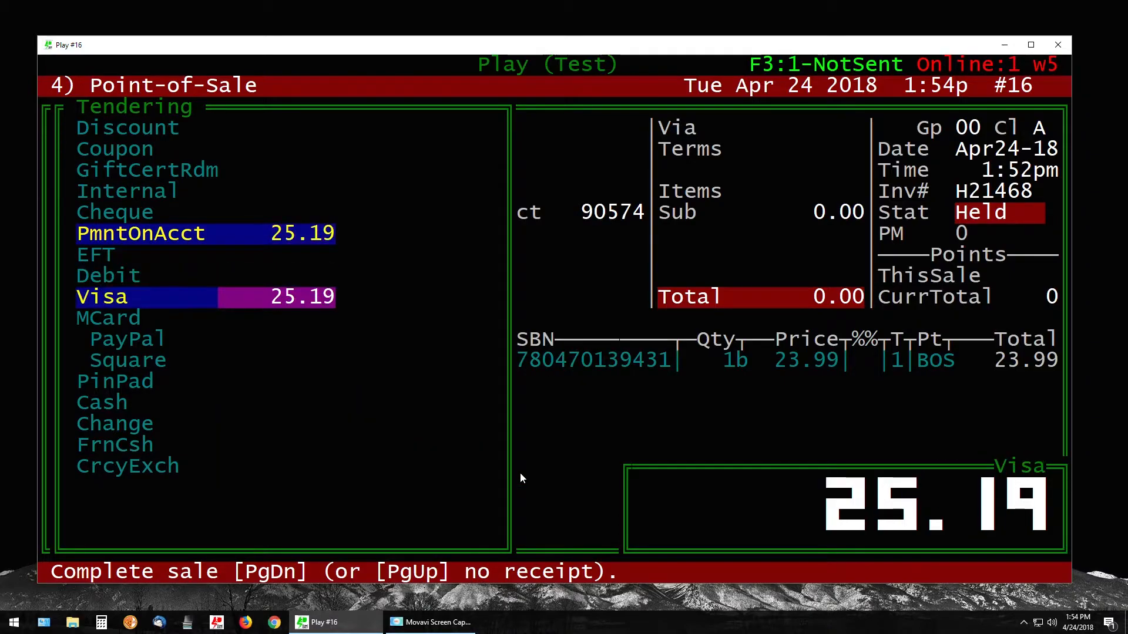
key("Down")
key("Down")
key("Down")
key("Down")
key("Down")
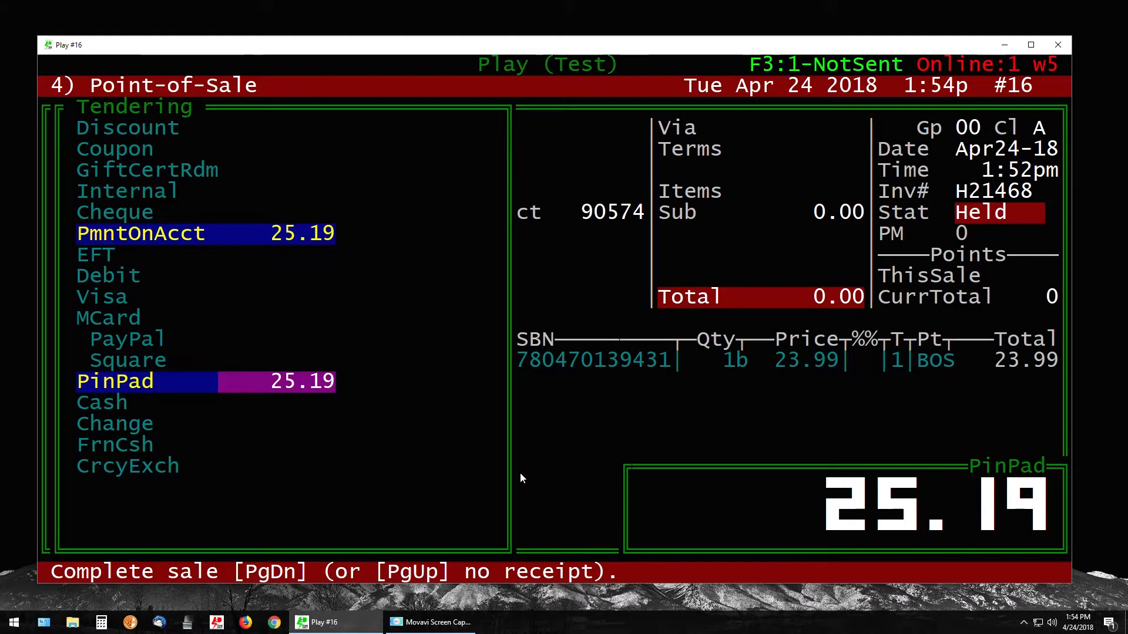
key("Up")
key("Up")
key("Up")
key("Up")
key("Up")
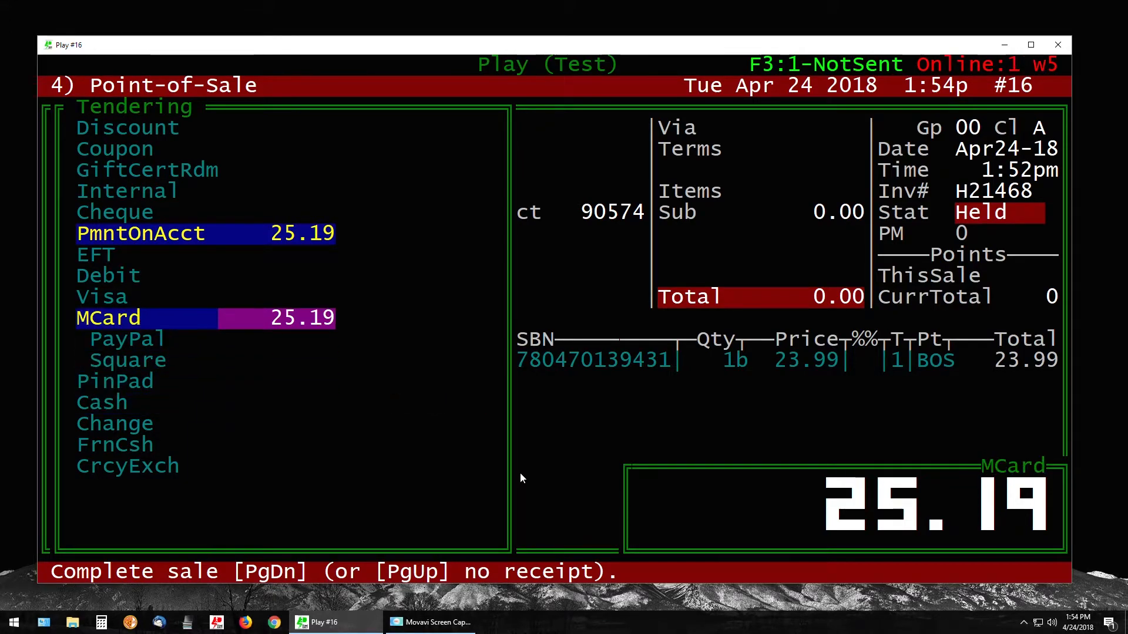
key("Page_Down")
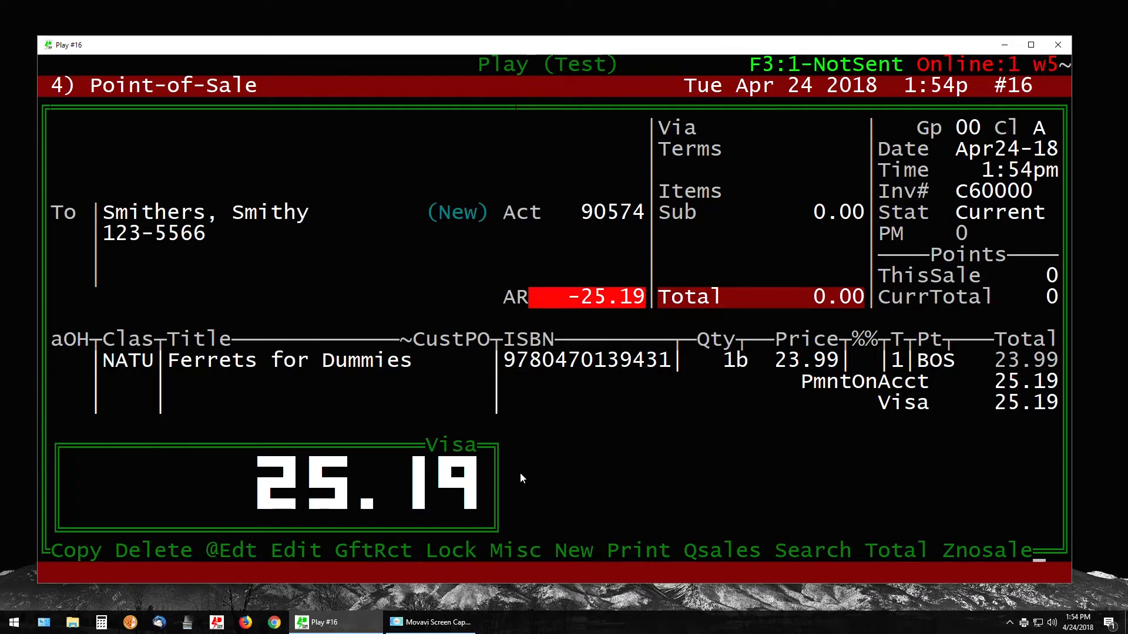
Examine the completed transaction's backordered quantity, payment-on-account and Visa lines, and the customer's AR balance.
left_click_drag(331, 360, 718, 363)
left_click(767, 364)
left_click(739, 361)
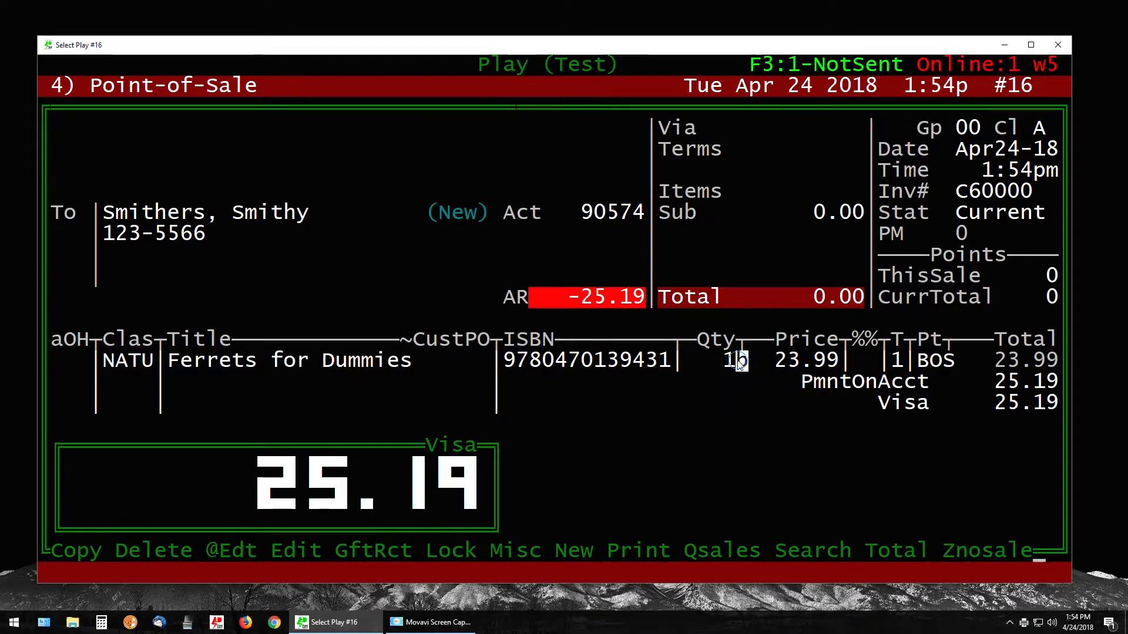
left_click_drag(776, 361, 1057, 386)
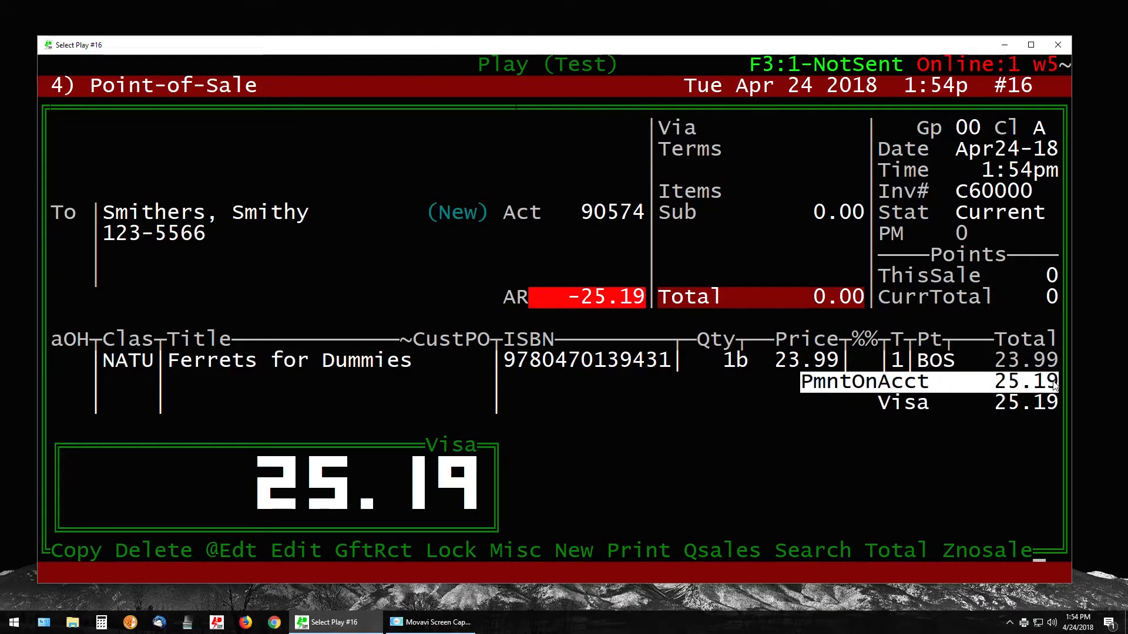
left_click(1051, 382)
left_click_drag(884, 407, 1045, 405)
left_click(1044, 405)
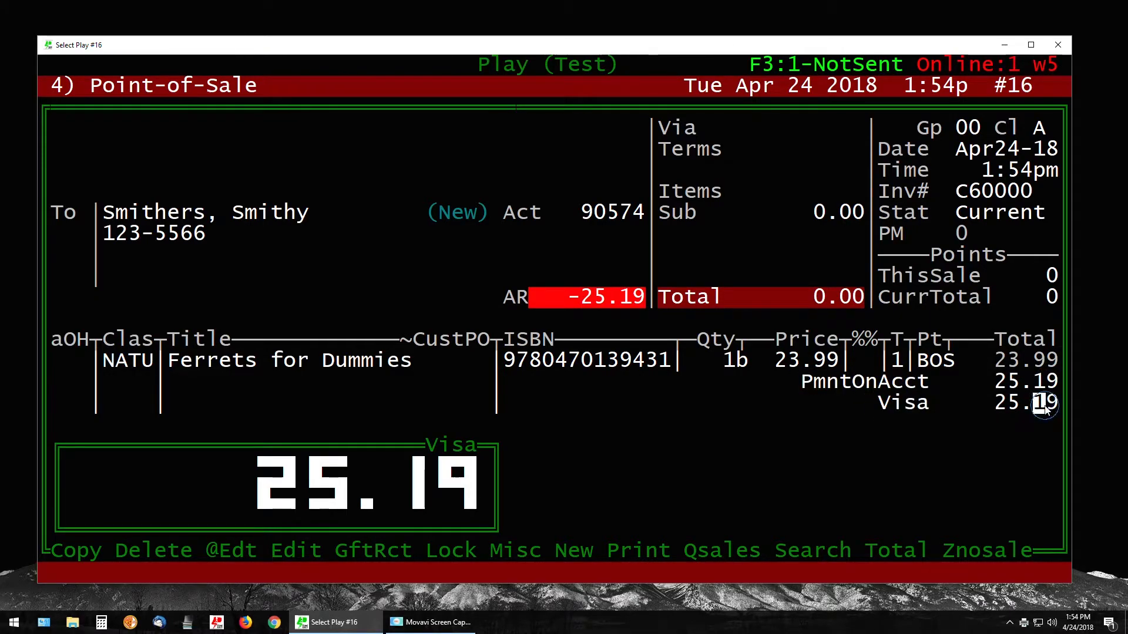
left_click_drag(530, 297, 644, 300)
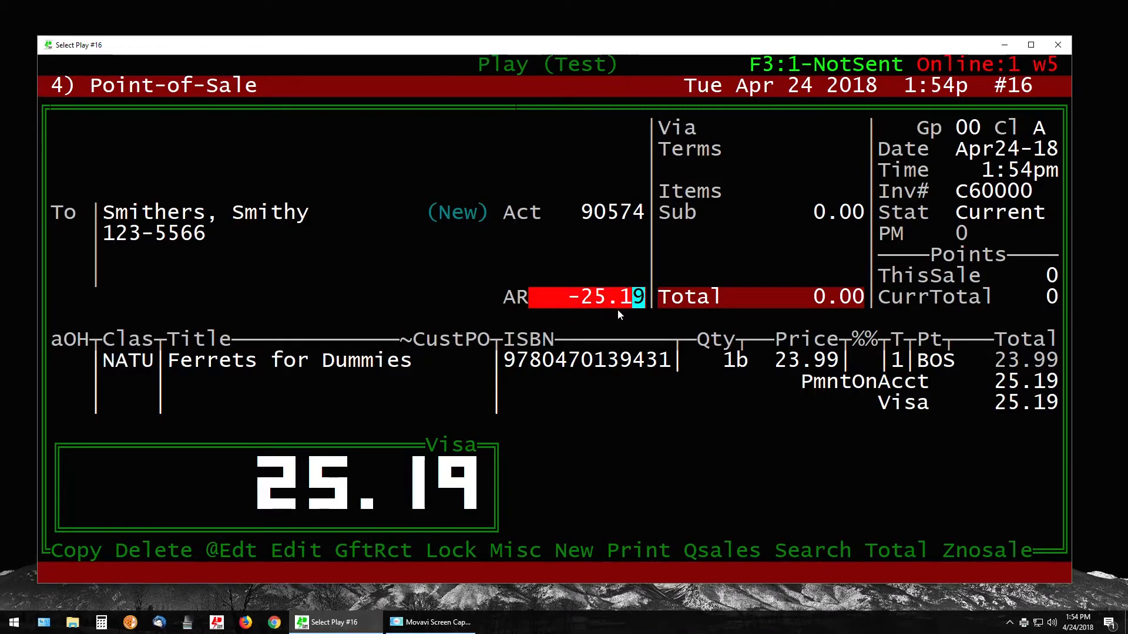
left_click(586, 317)
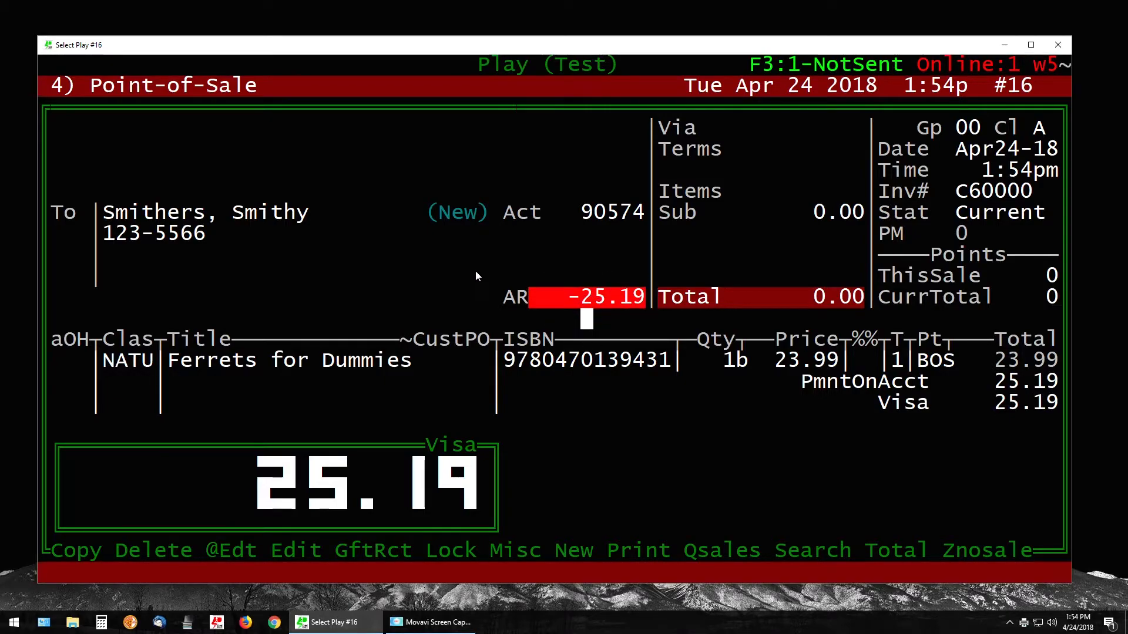
left_click(535, 299)
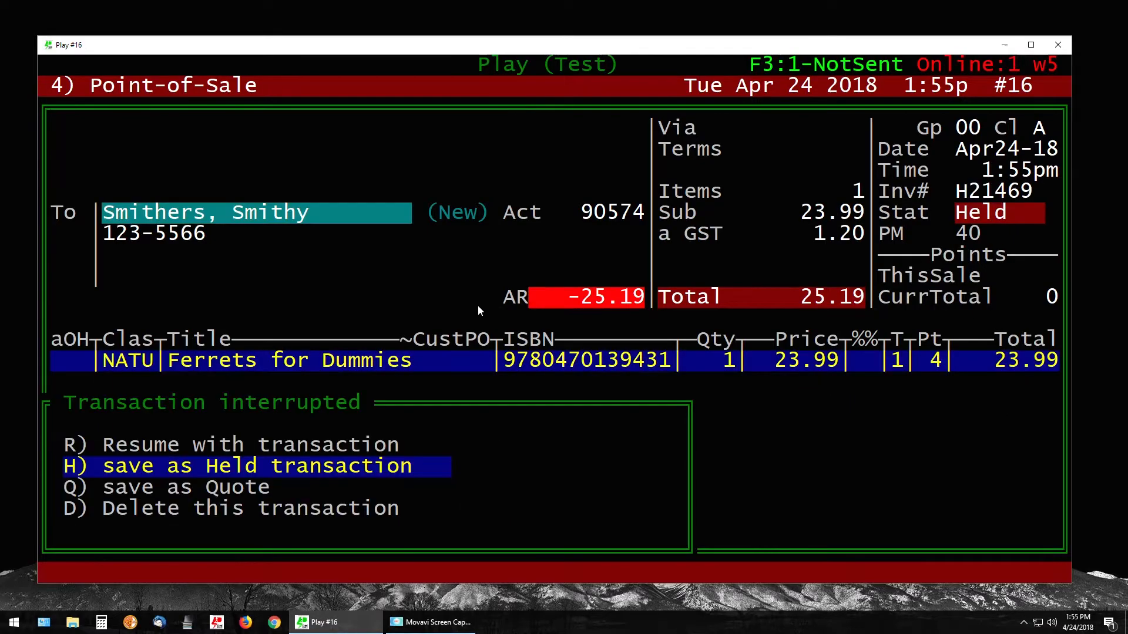
Save the interrupted sale of the received book as a held transaction and bring it back up.
key("Return")
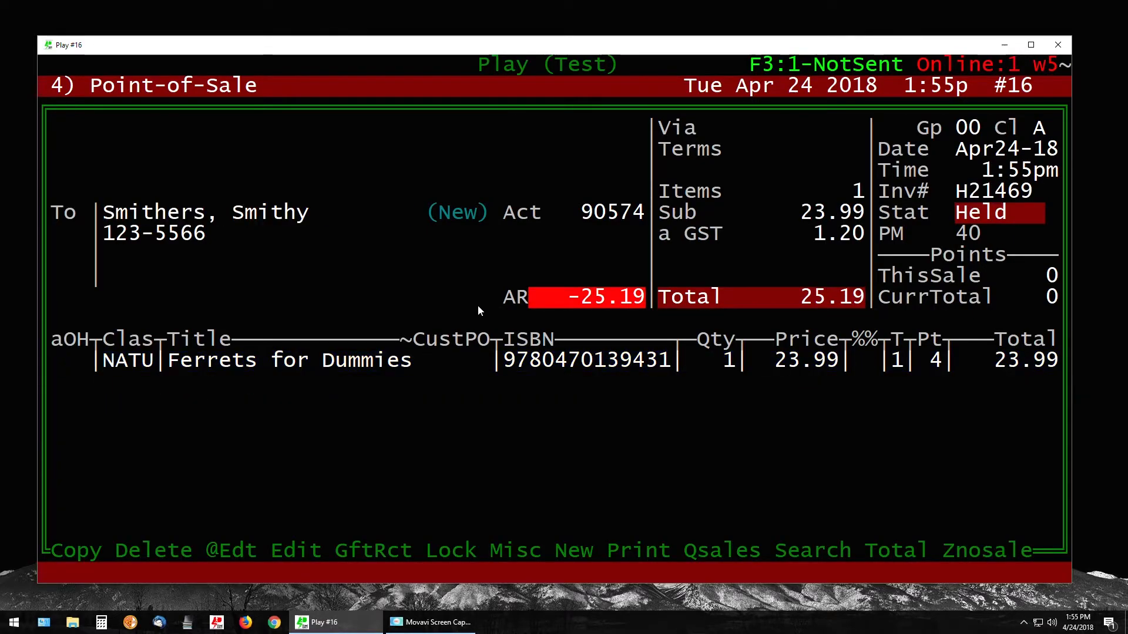
key("Page_Up")
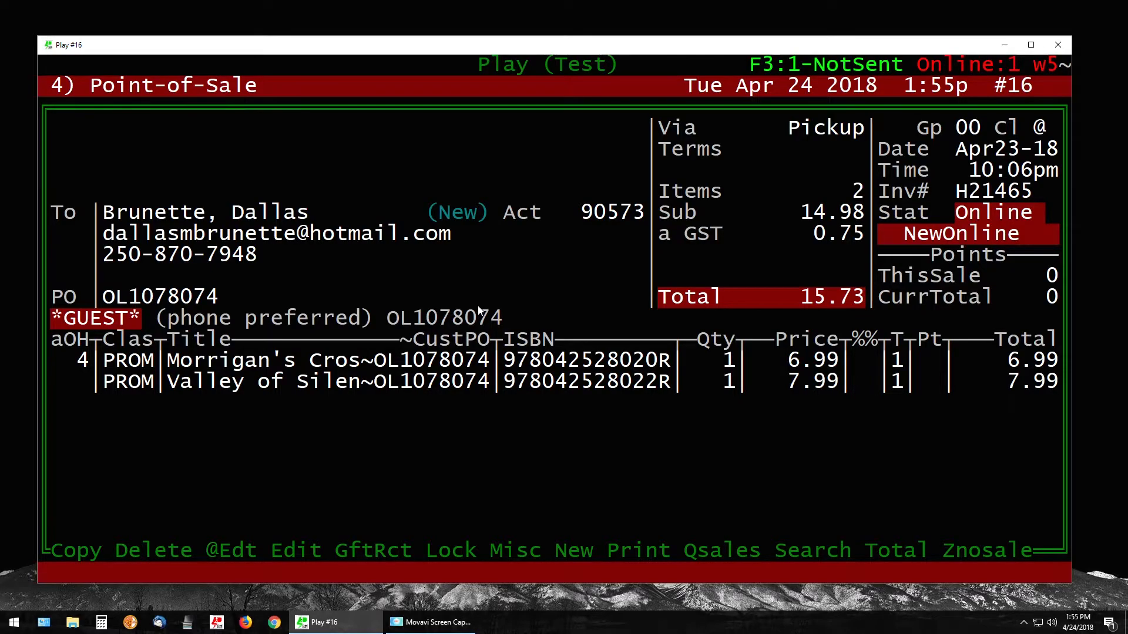
key("Page_Down")
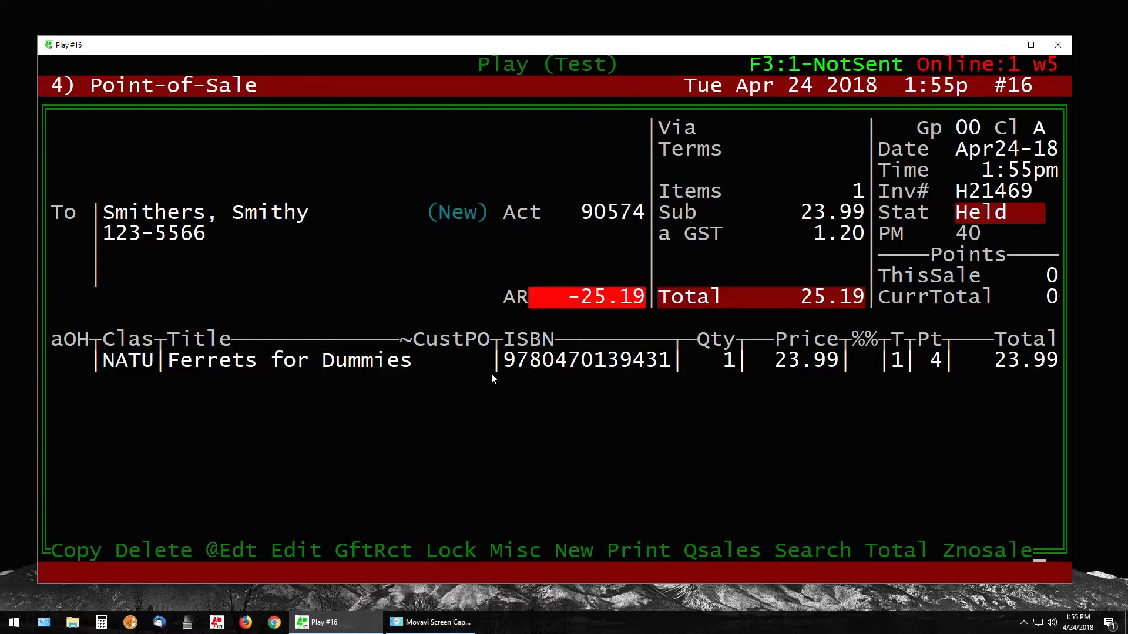
Resume the held sale for totalling with the clerk ID and go to tendering.
key("t")
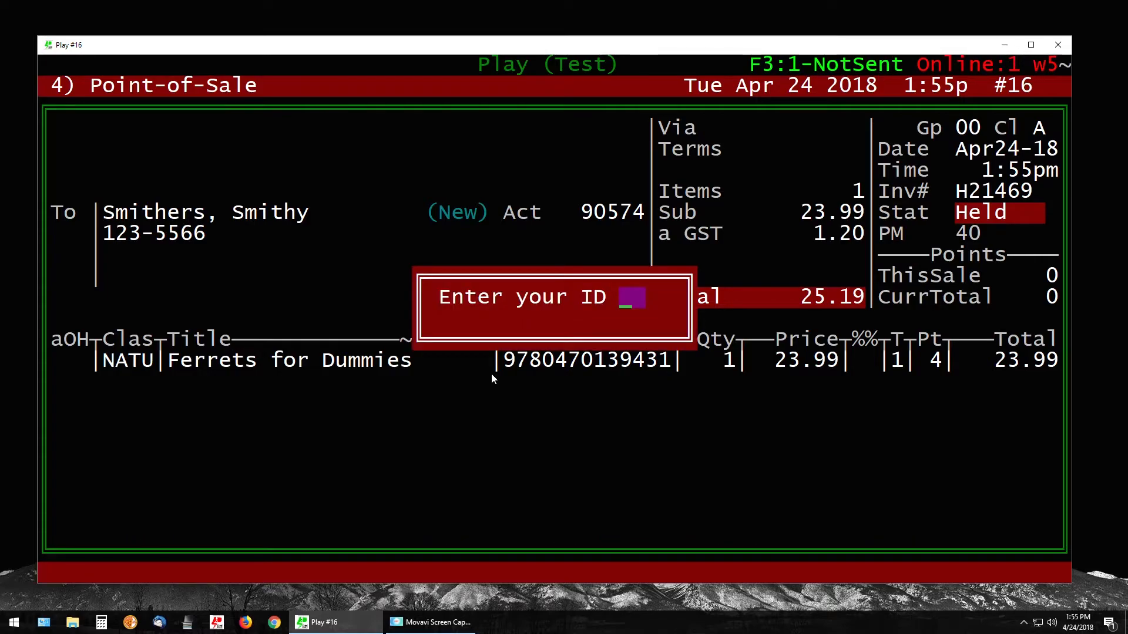
key("Return")
key("Return")
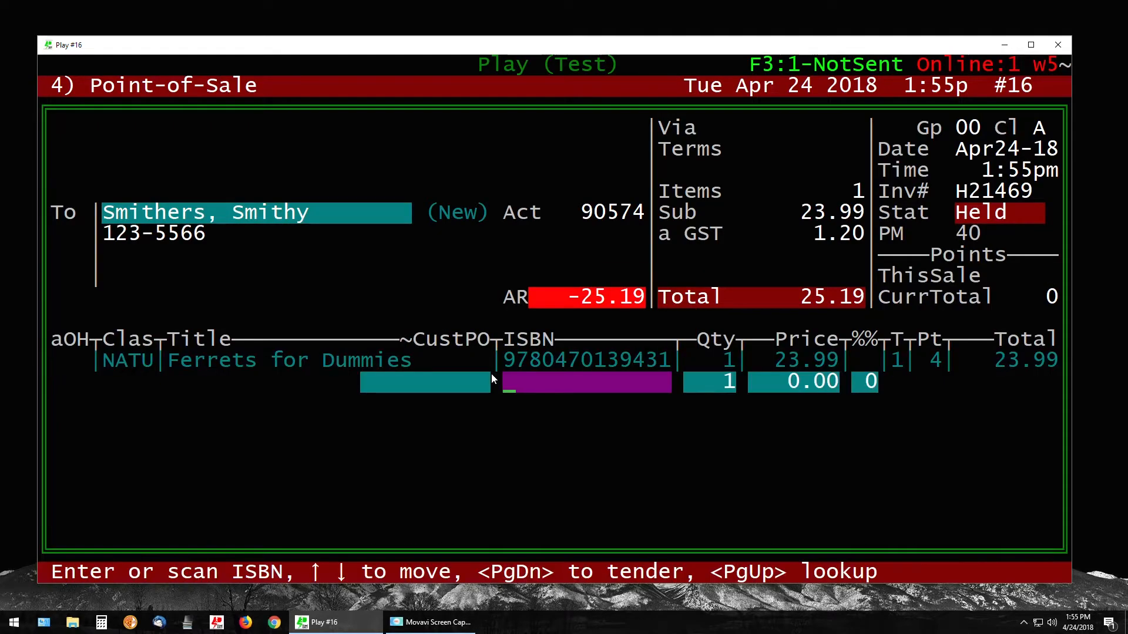
key("Page_Down")
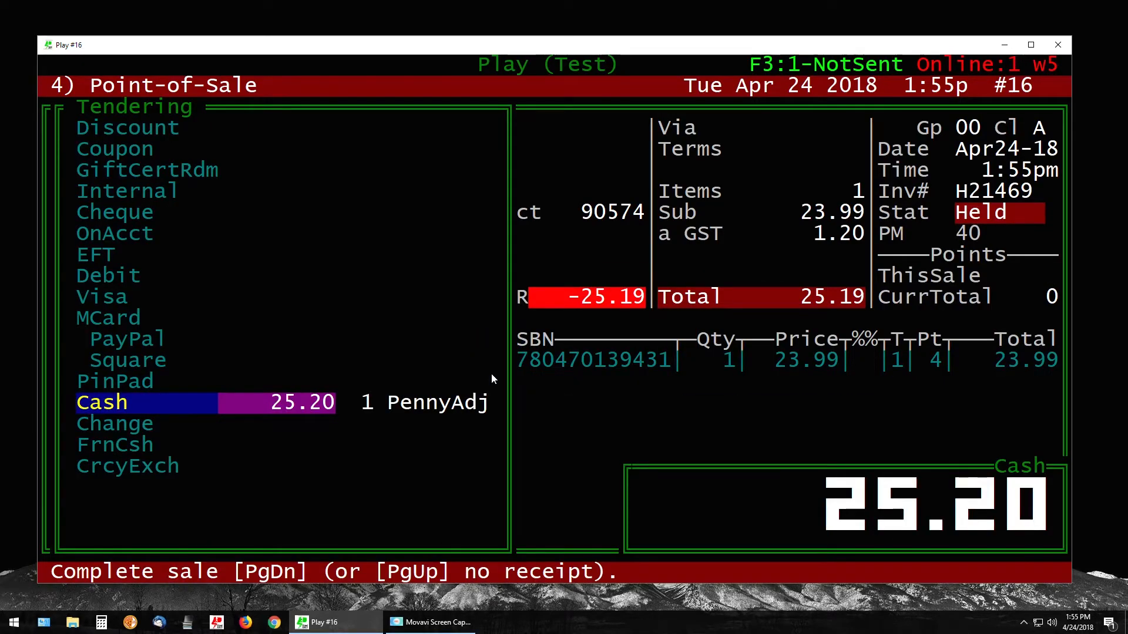
Tender 25.19 as OnAcct against the customer's prepaid credit and complete the sale with a receipt.
key("Up")
key("Down")
key("Up")
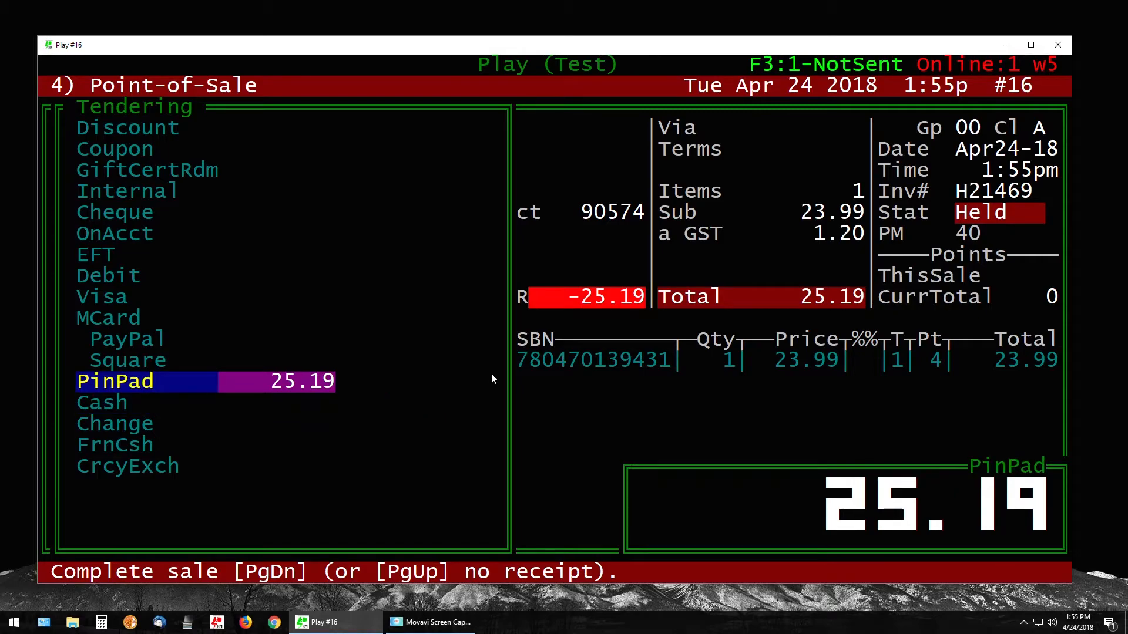
key("Up")
key("Up")
key("Up")
key("Up")
key("Up")
key("Up")
key("Up")
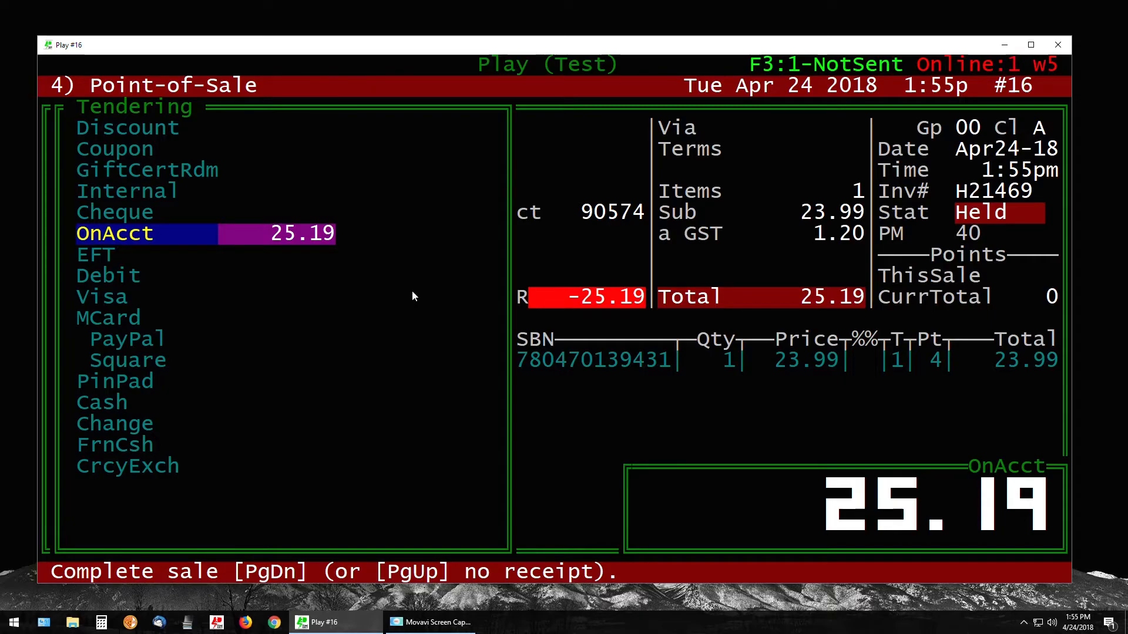
key("Page_Down")
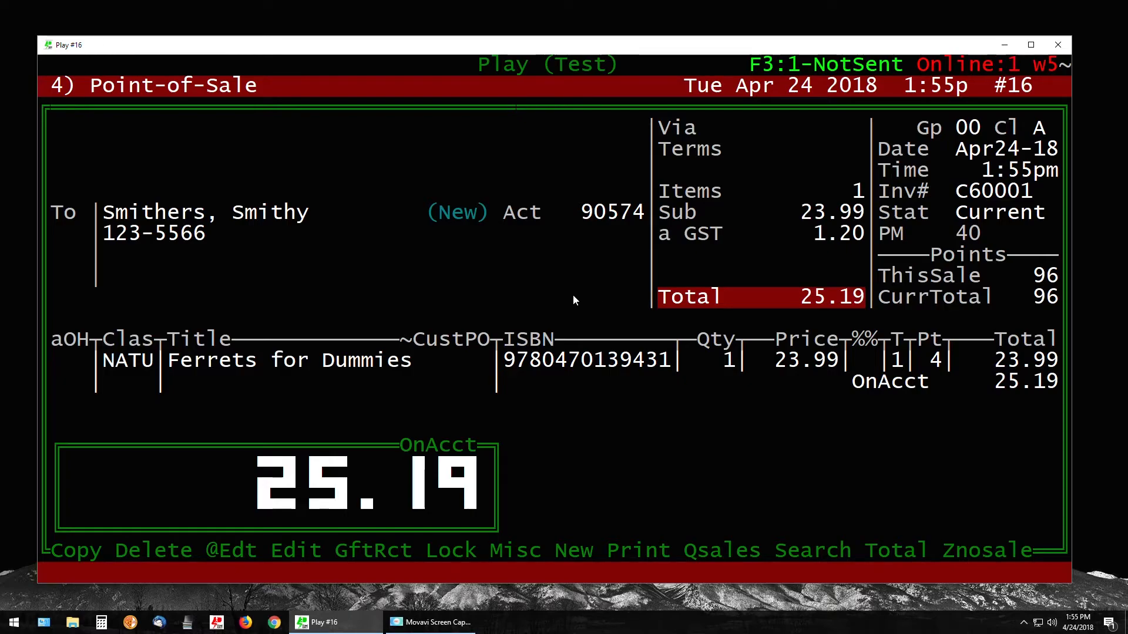
Go to the customer's record and examine the payment and invoice entries in their A/R invoices.
key("6")
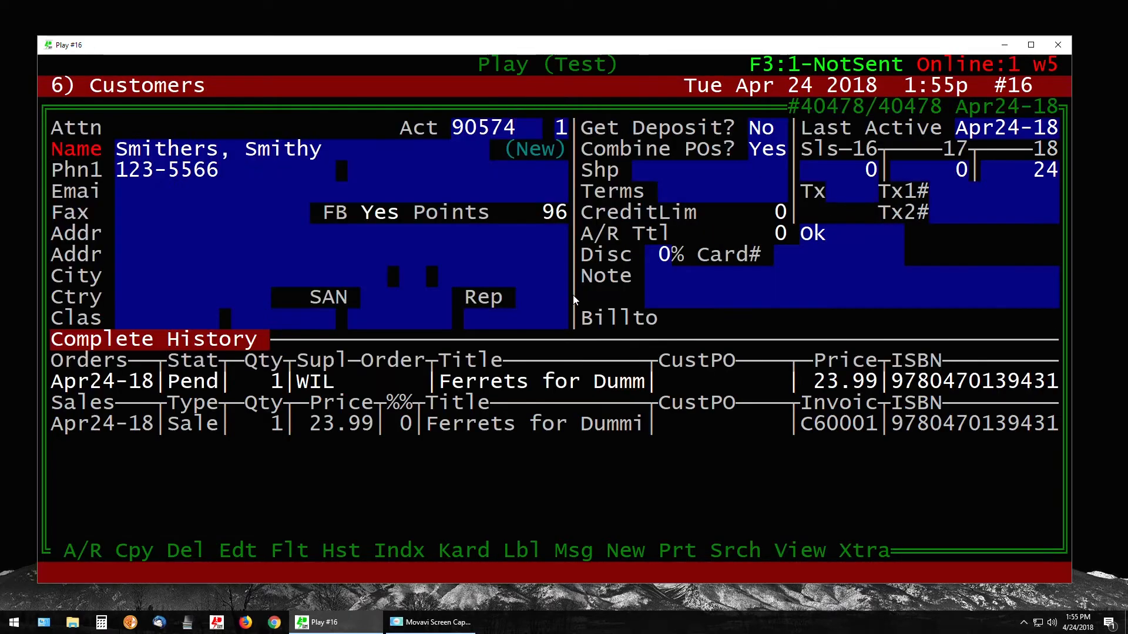
key("a")
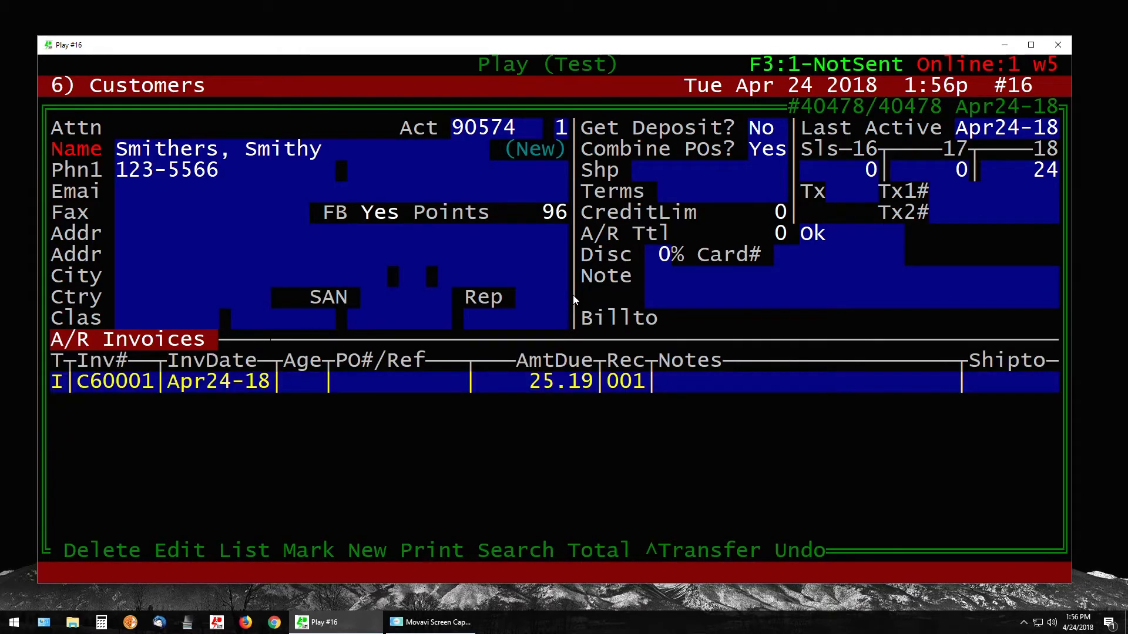
key("Up")
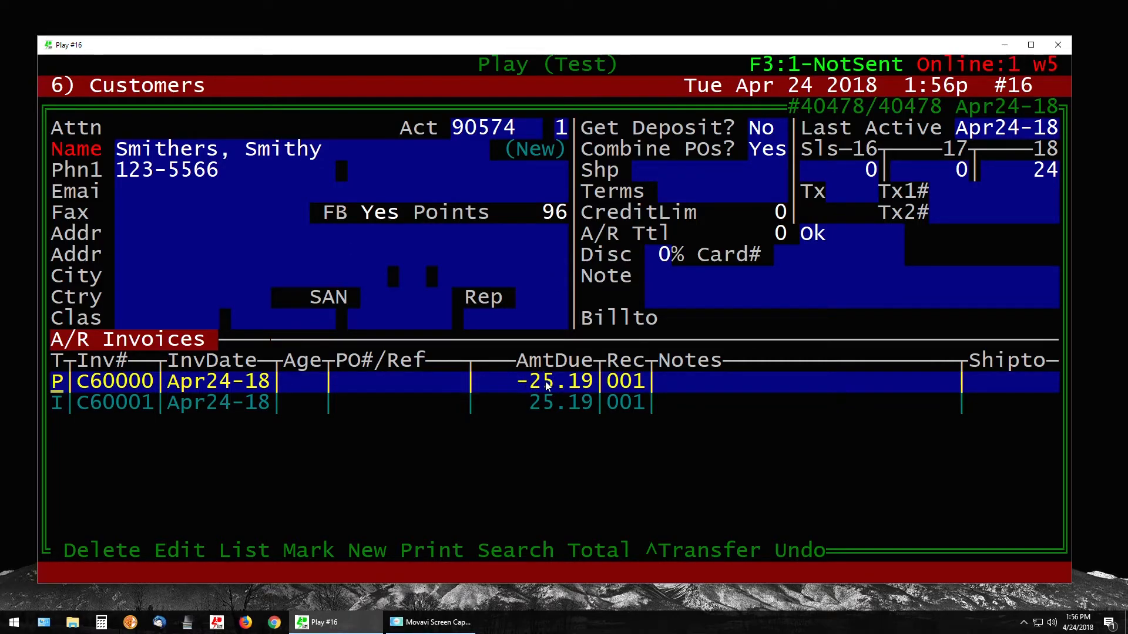
Compare the amounts due on the payment line and the invoice line in the customer's A/R invoices.
key("Down")
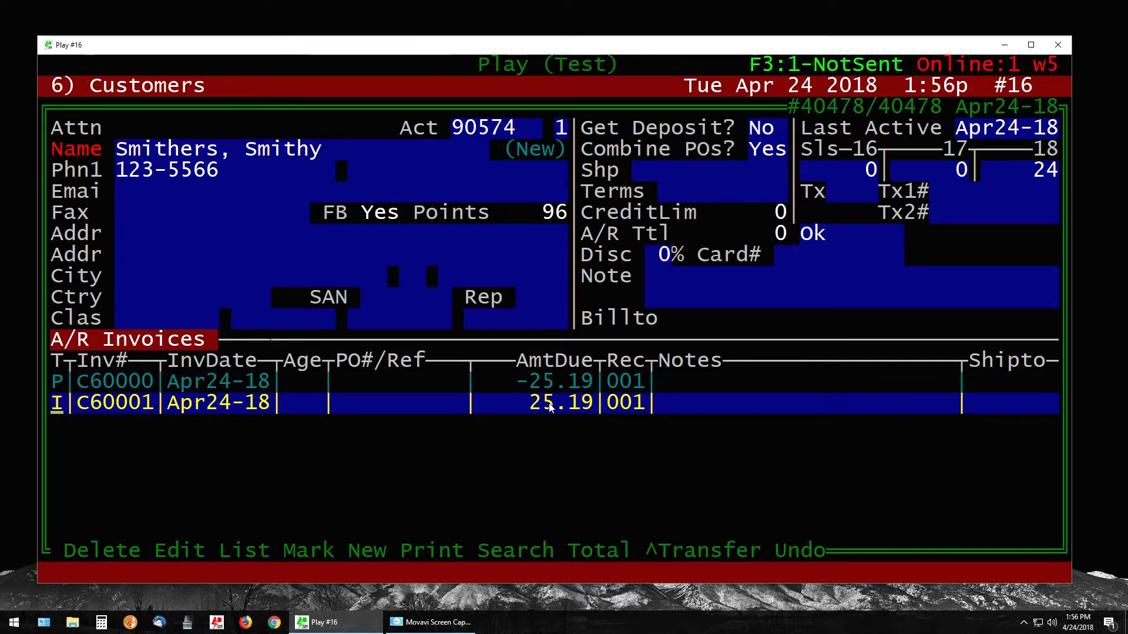
key("Up")
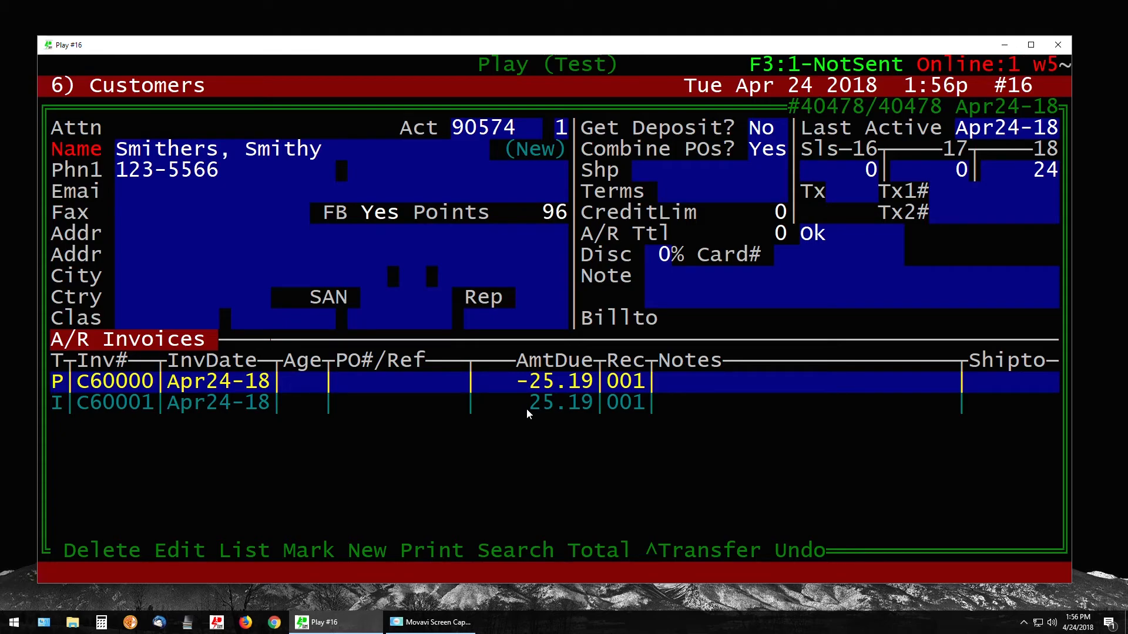
key("Down")
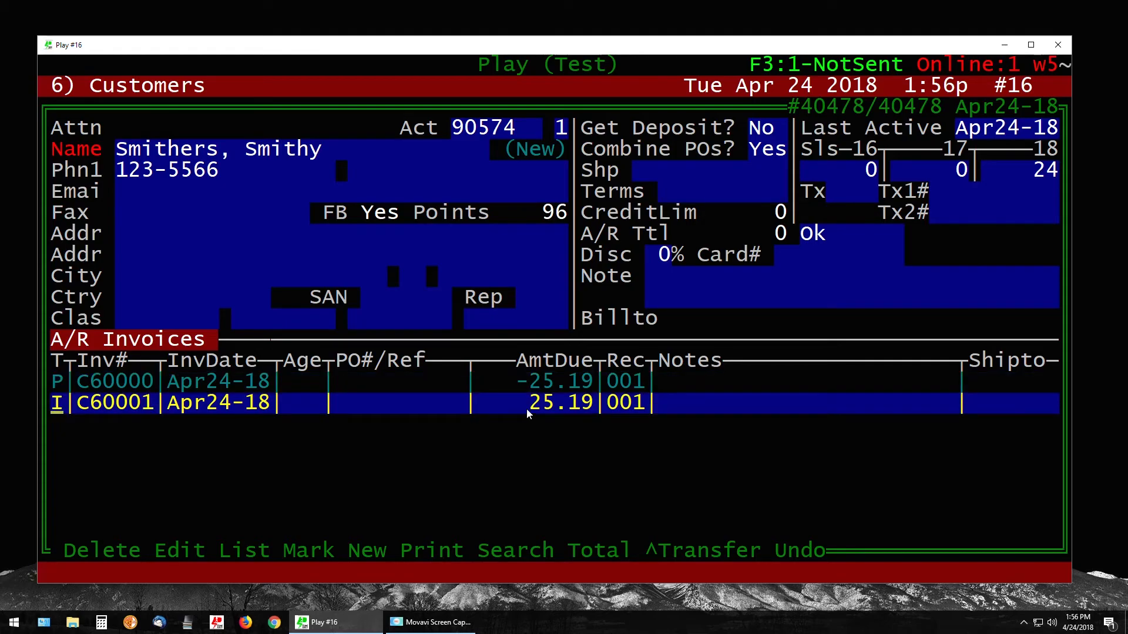
View the Point-of-Sale transaction behind the A/R payment entry, and then the one behind the invoice entry.
key("Up")
key("Return")
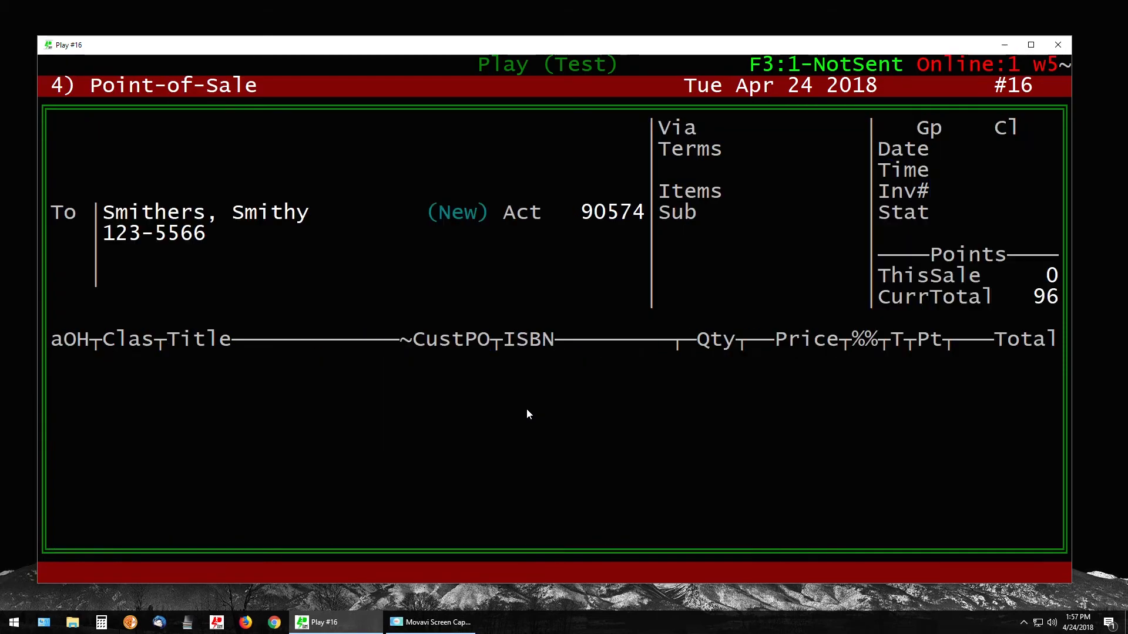
key("Escape")
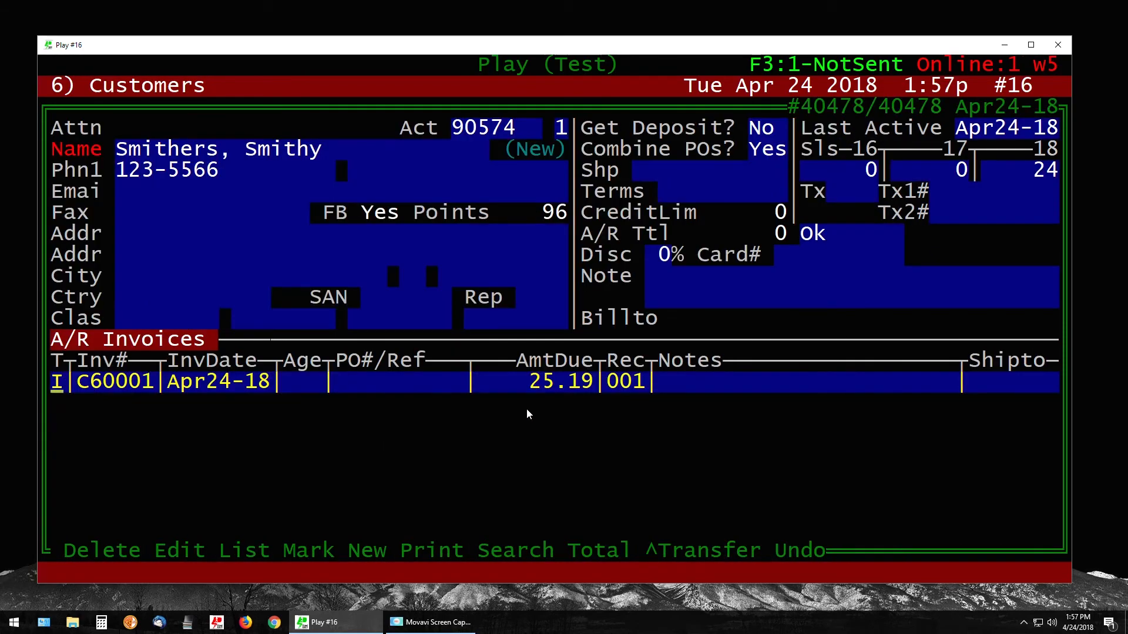
key("Return")
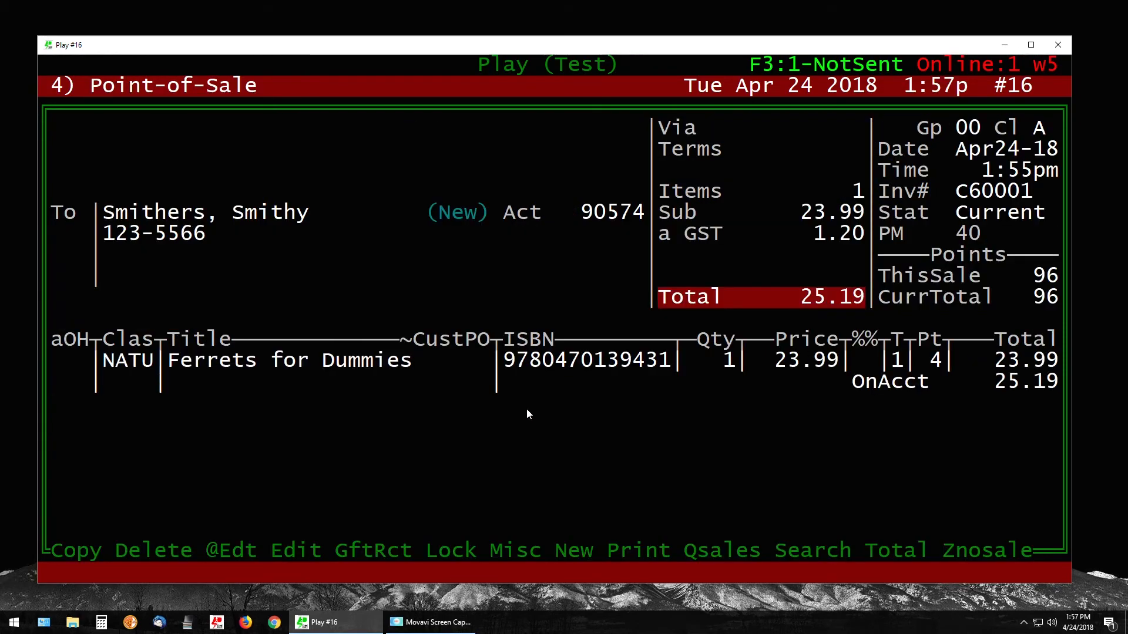